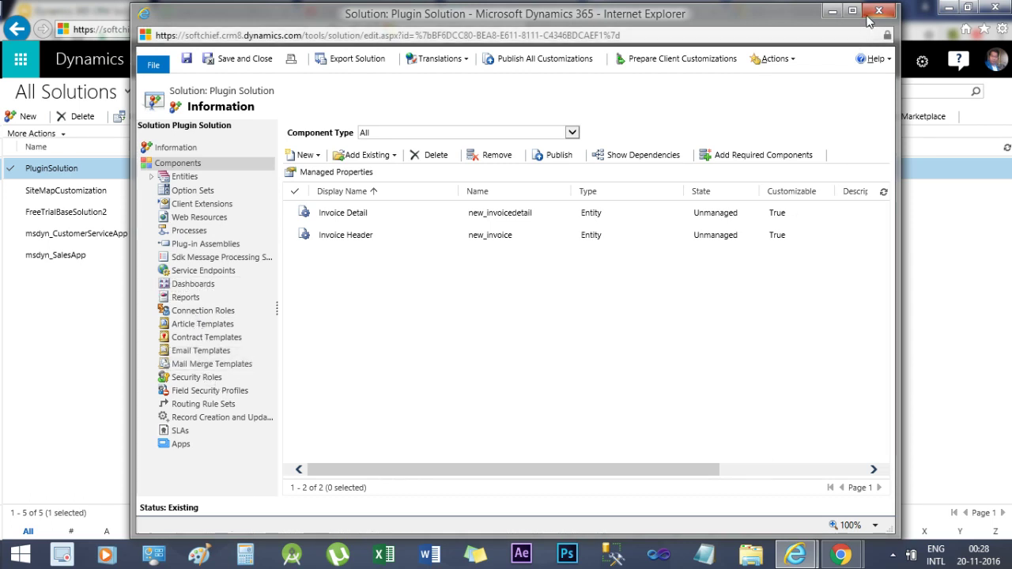
# Step: Close the Plugin Solution window and switch to the Google Slides presentation at the Default Solution & Custom Solution slide
pyautogui.click(867, 15)
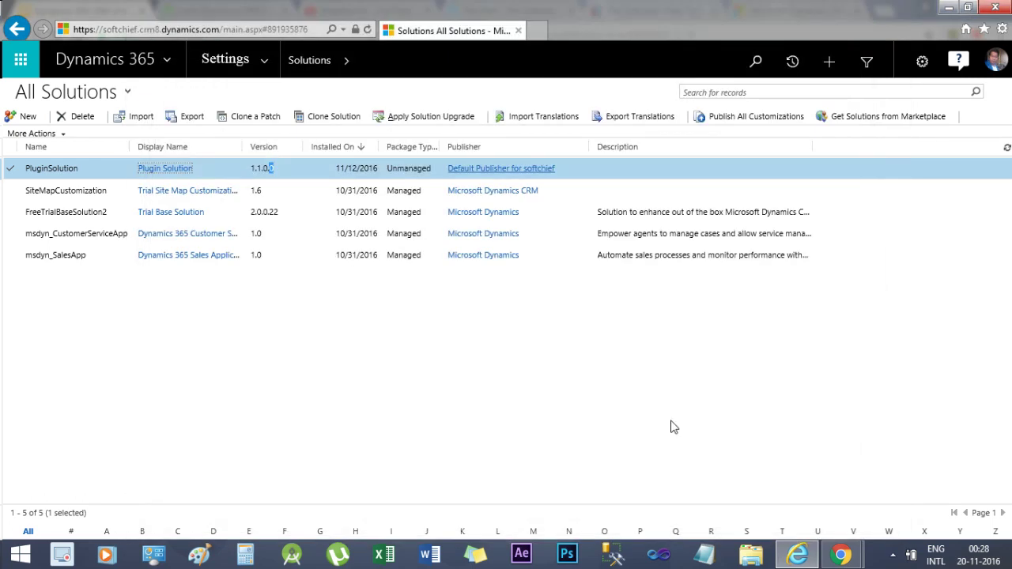
pyautogui.hotkey('alt', 'Tab')
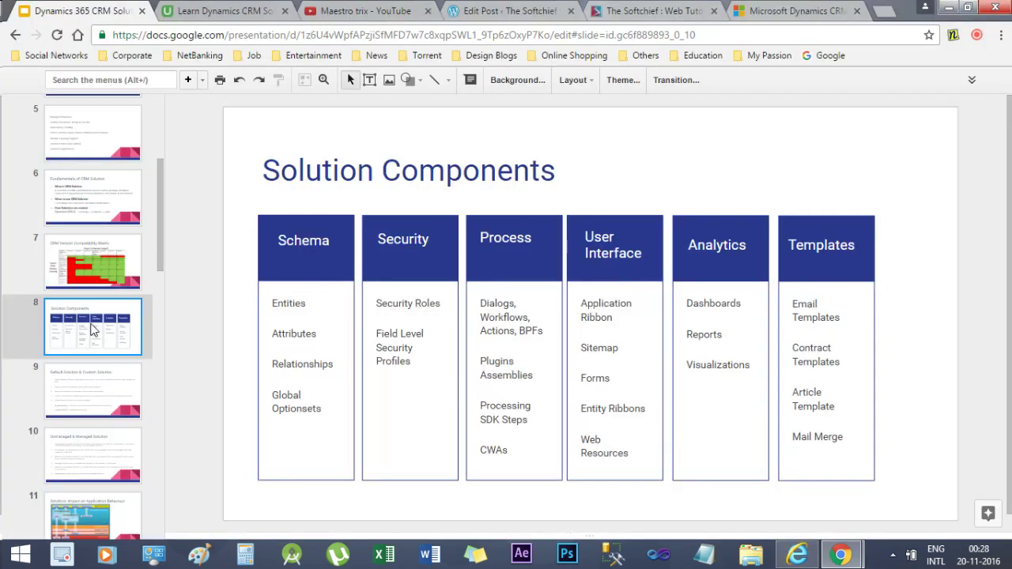
pyautogui.press('Down')
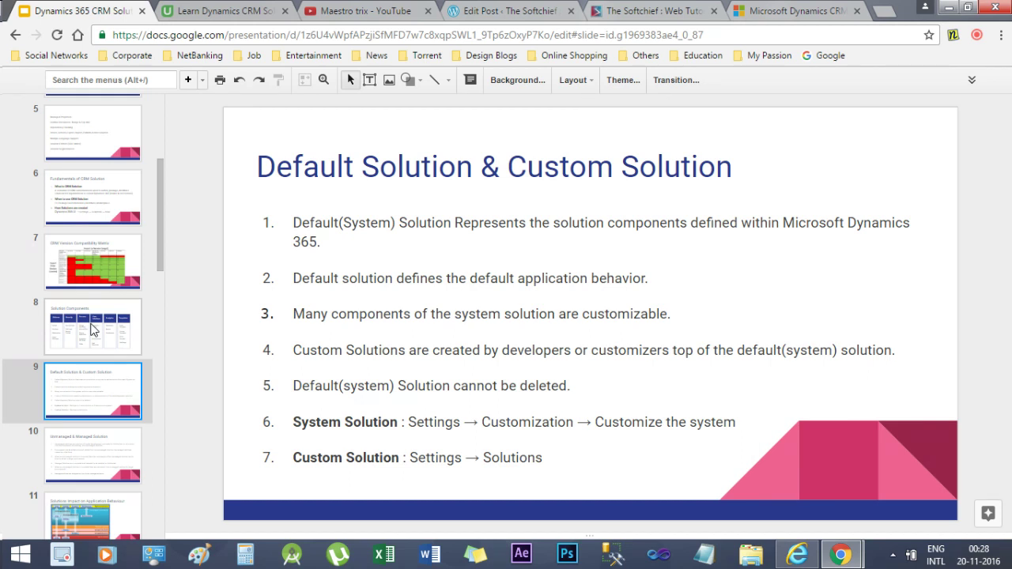
# Step: Switch to Dynamics 365 and open the Default Solution through Customize the System in the Customizations settings
pyautogui.hotkey('alt', 'Tab')
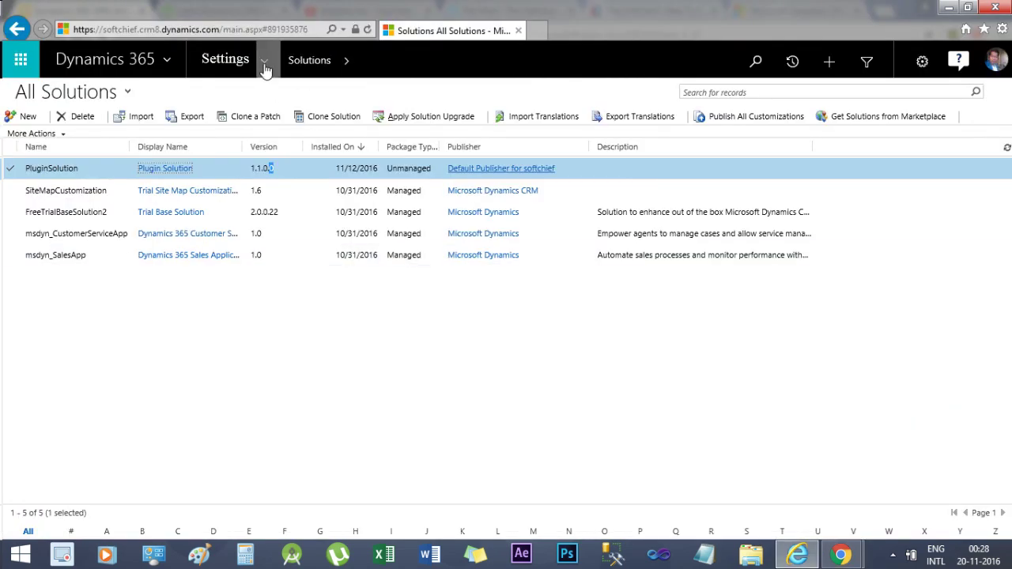
pyautogui.click(266, 70)
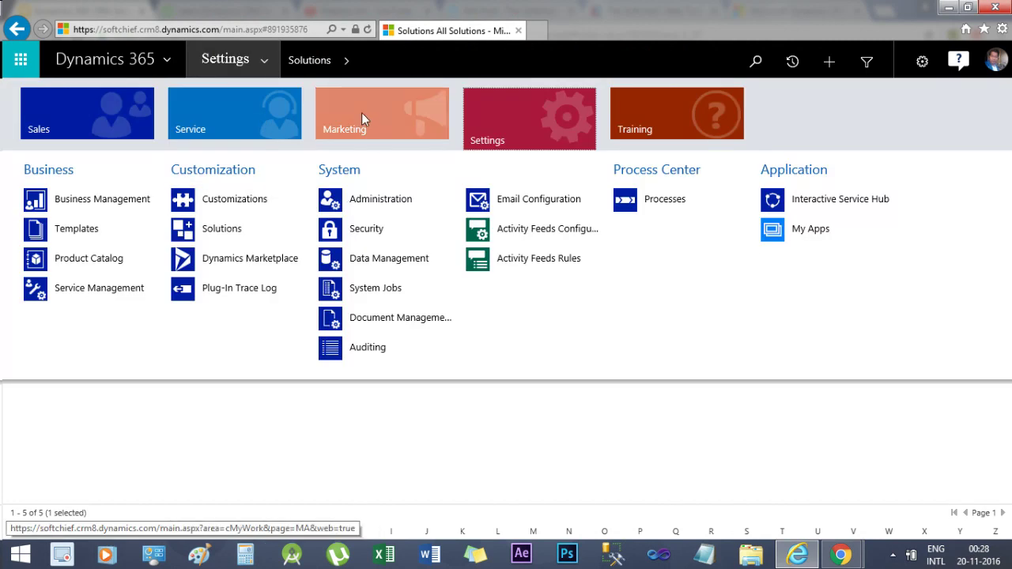
pyautogui.click(227, 204)
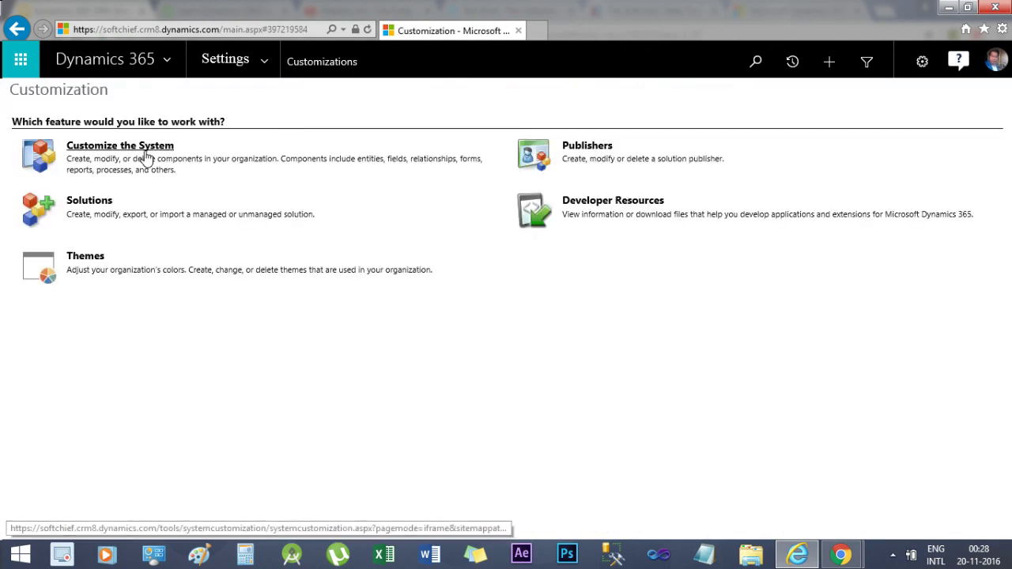
pyautogui.click(122, 150)
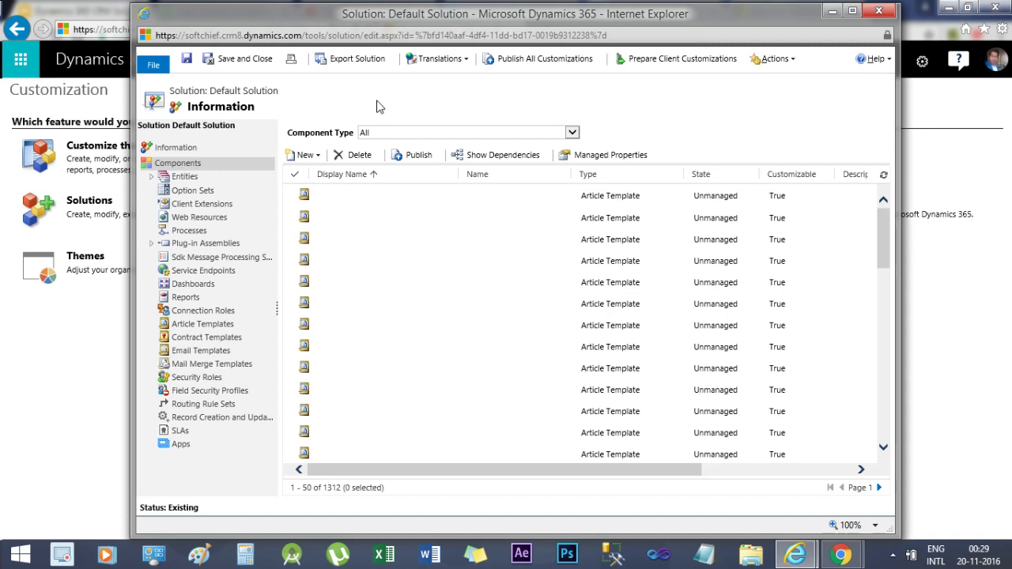
pyautogui.moveTo(415, 16); pyautogui.dragTo(417, 19)
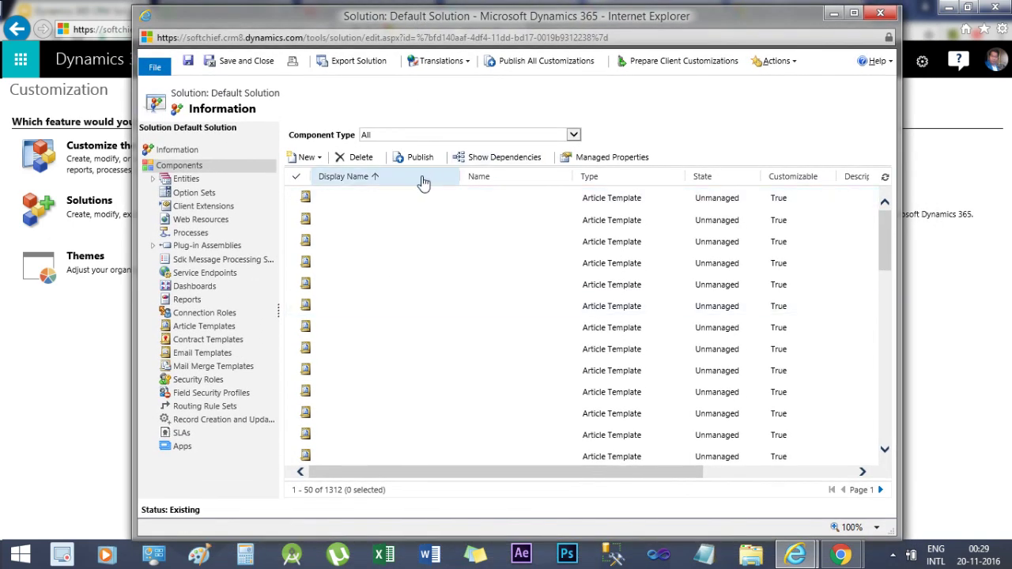
# Step: View the Default Solution's entities sorted by Customizable in both directions, and close the solution window
pyautogui.click(188, 179)
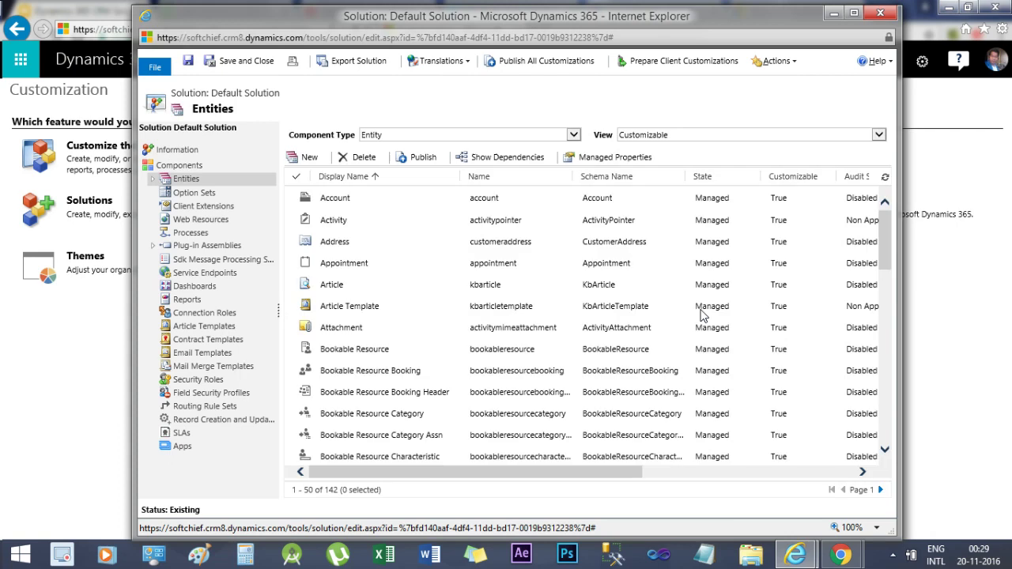
pyautogui.click(792, 176)
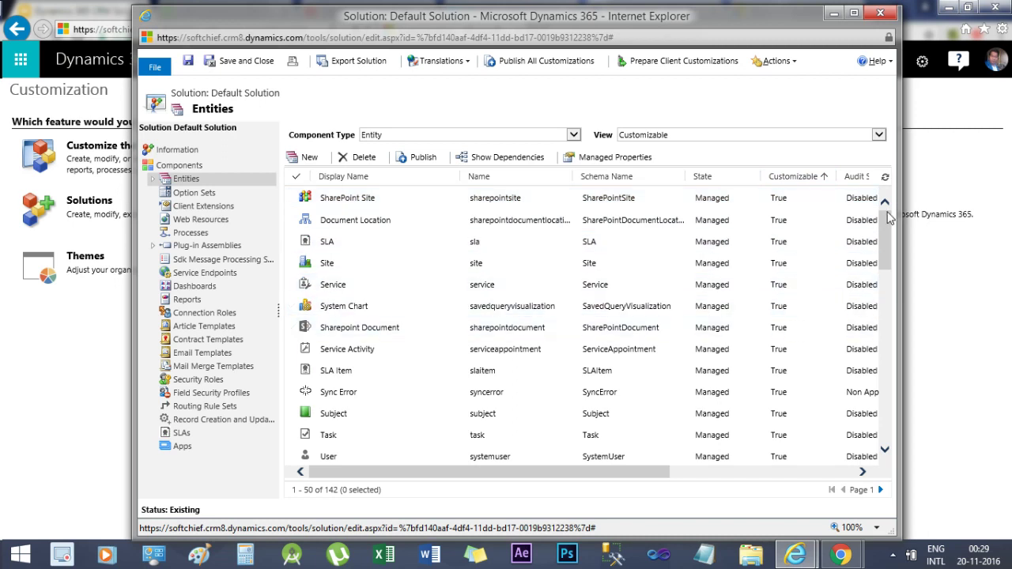
pyautogui.click(801, 180)
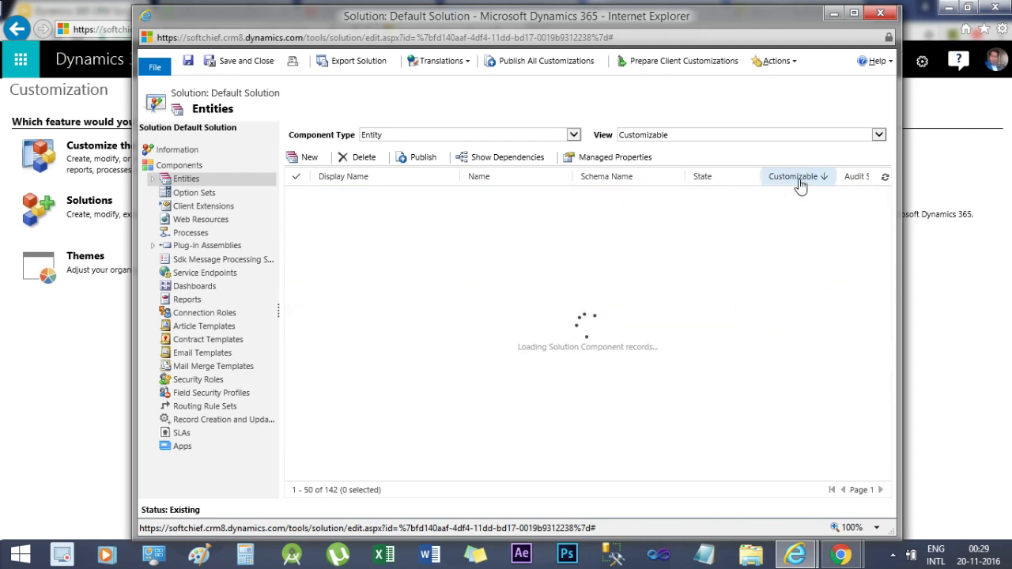
pyautogui.moveTo(886, 241); pyautogui.dragTo(898, 211)
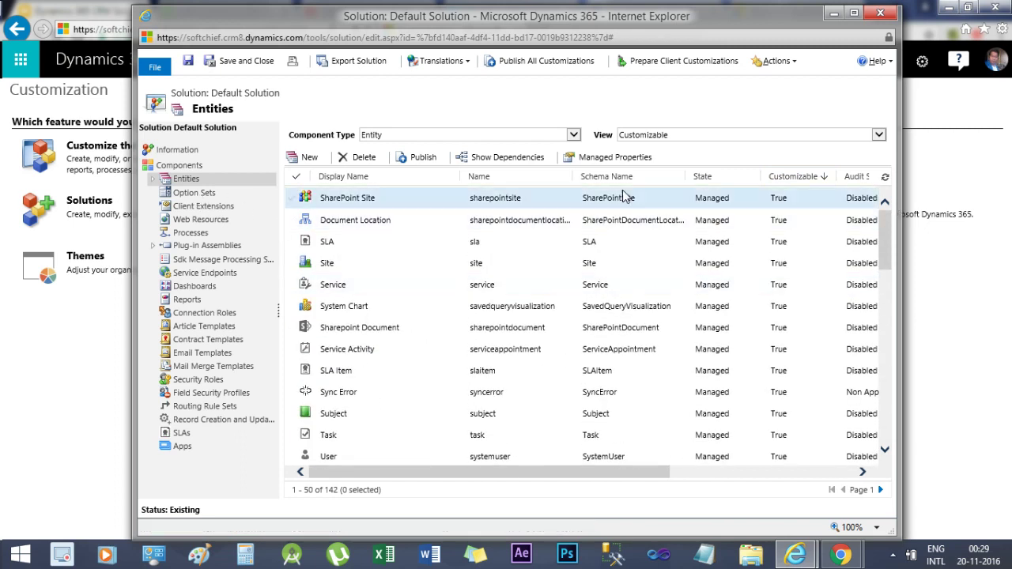
pyautogui.click(880, 14)
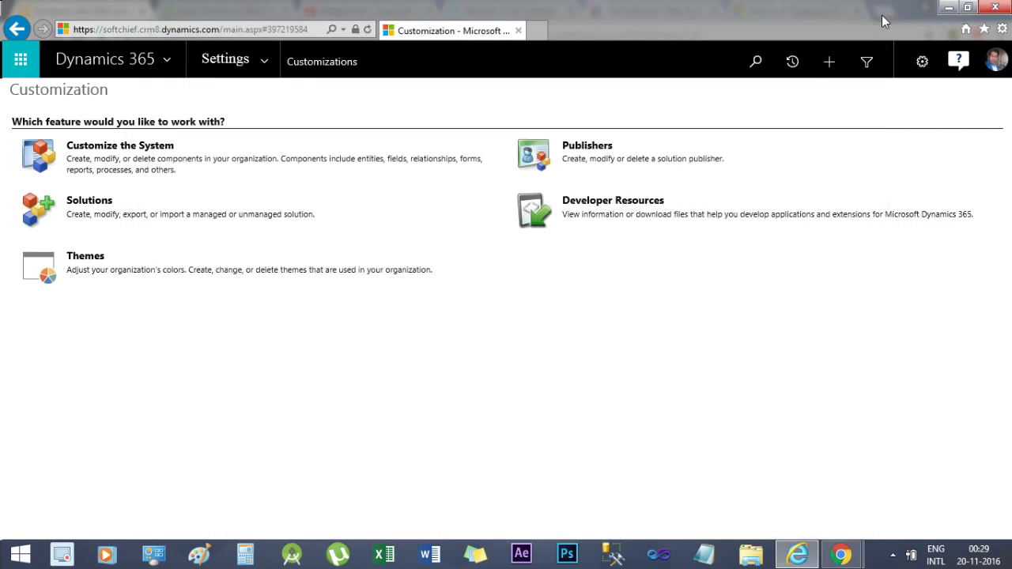
# Step: Check the Default Solution & Custom Solution slide and close the reopened Default Solution window
pyautogui.hotkey('alt', 'Tab')
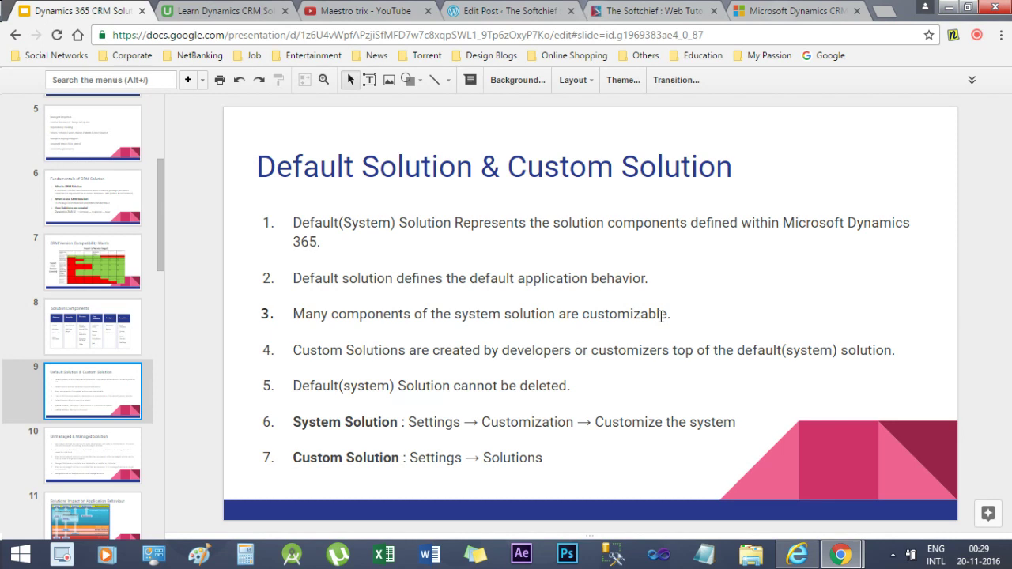
pyautogui.hotkey('alt', 'Tab')
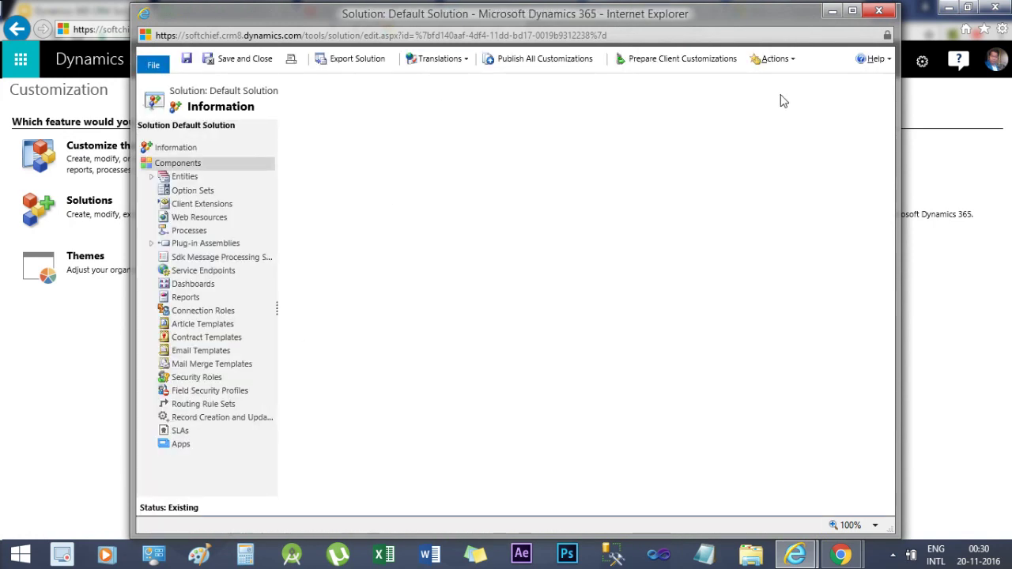
pyautogui.click(879, 11)
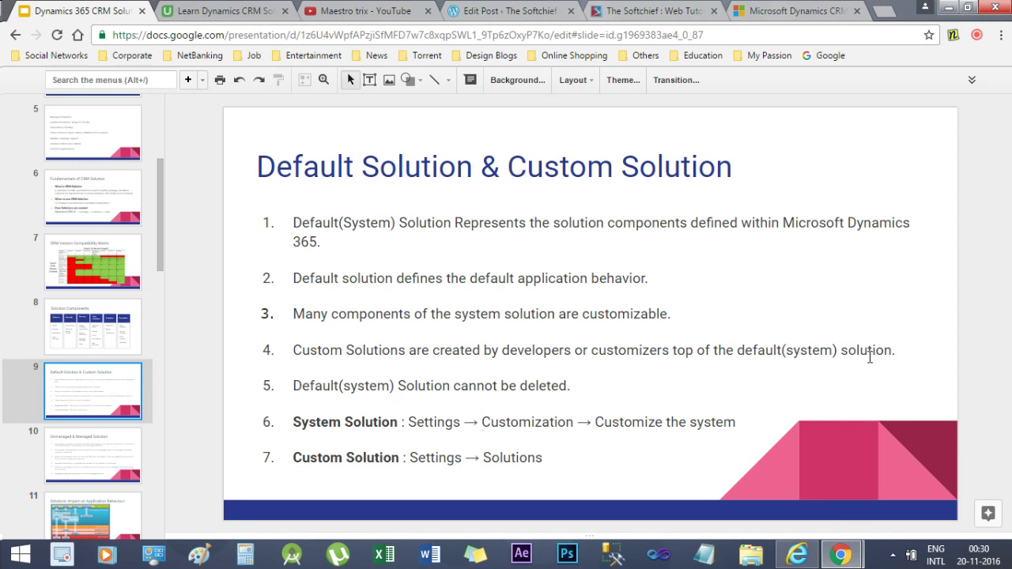
# Step: Open Customize the System in Dynamics 365 to view the Default Solution's components, close it and return to the slides
pyautogui.hotkey('alt', 'Tab')
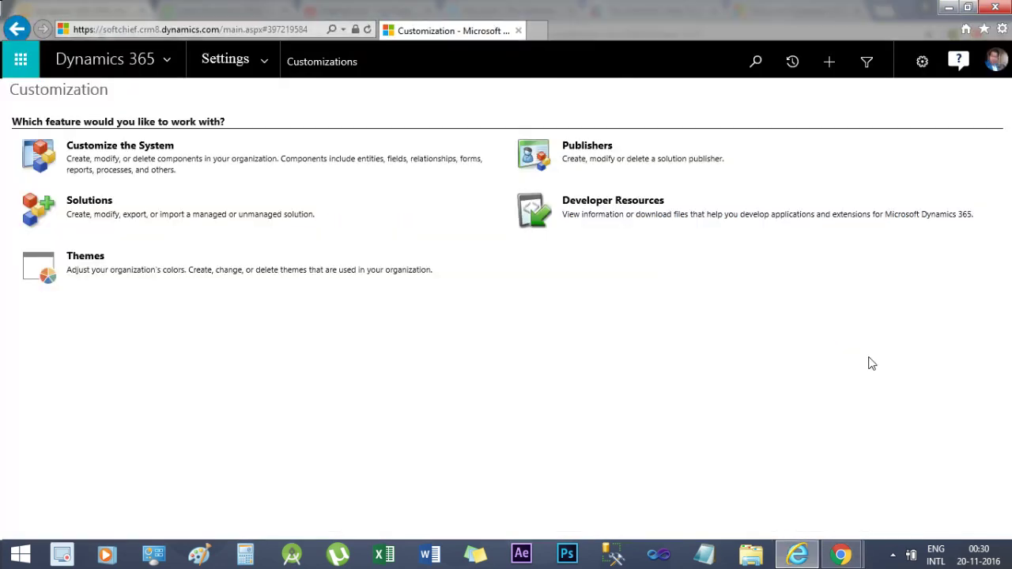
pyautogui.click(132, 148)
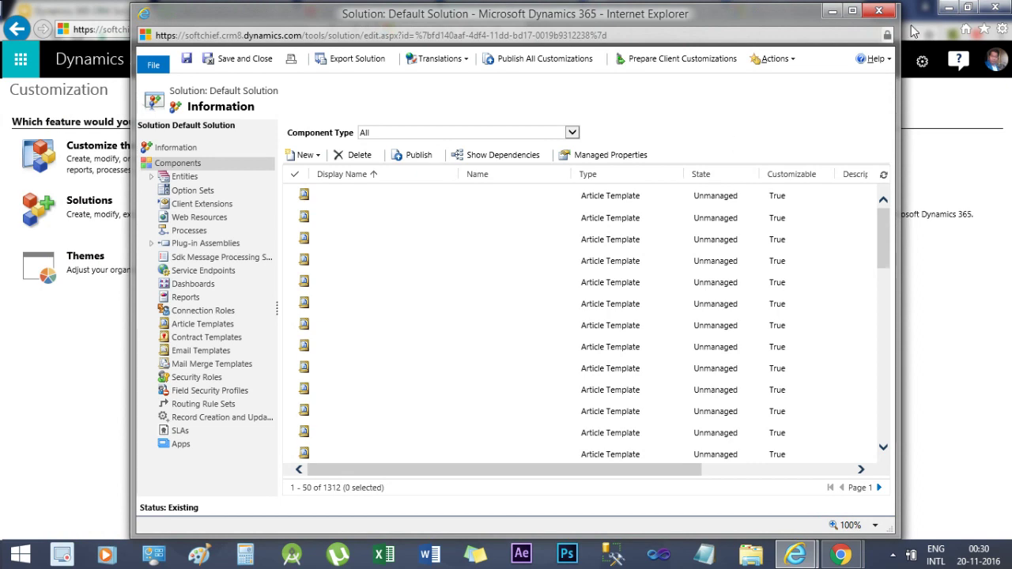
pyautogui.click(878, 10)
pyautogui.hotkey('alt', 'Tab')
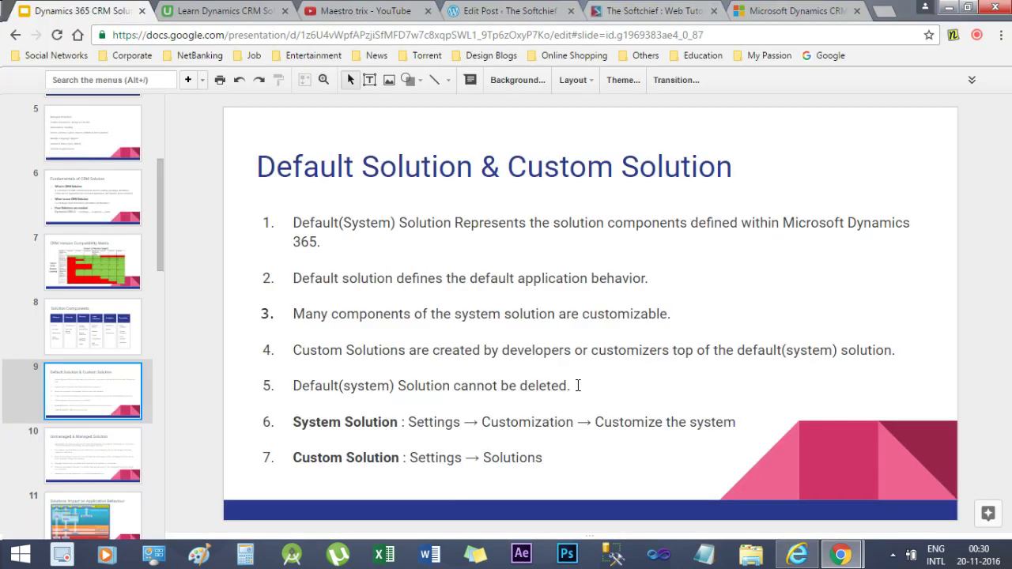
# Step: Open Customize the System once more in Dynamics 365 and return to the slide's point on the system solution
pyautogui.hotkey('alt', 'Tab')
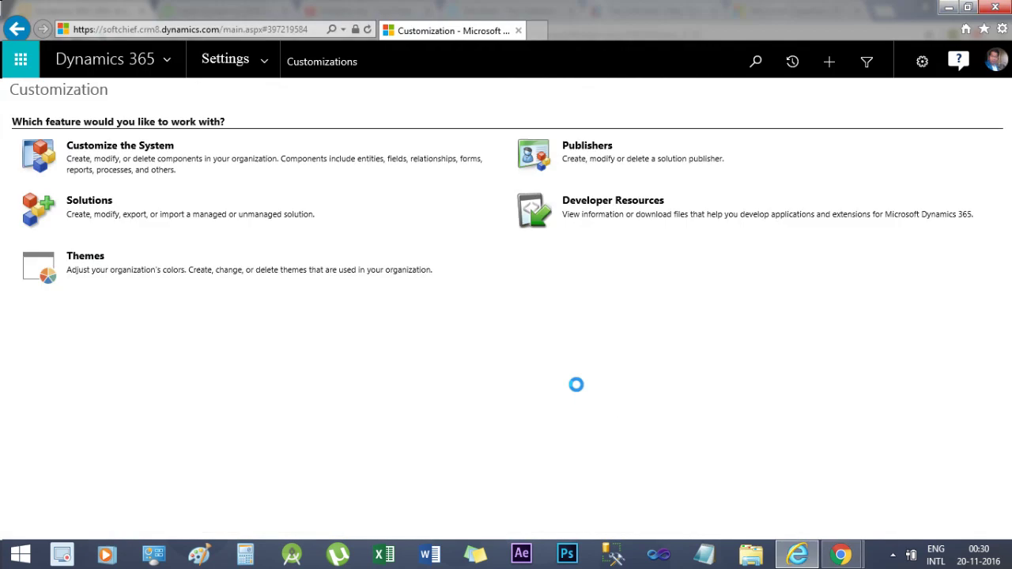
pyautogui.click(158, 151)
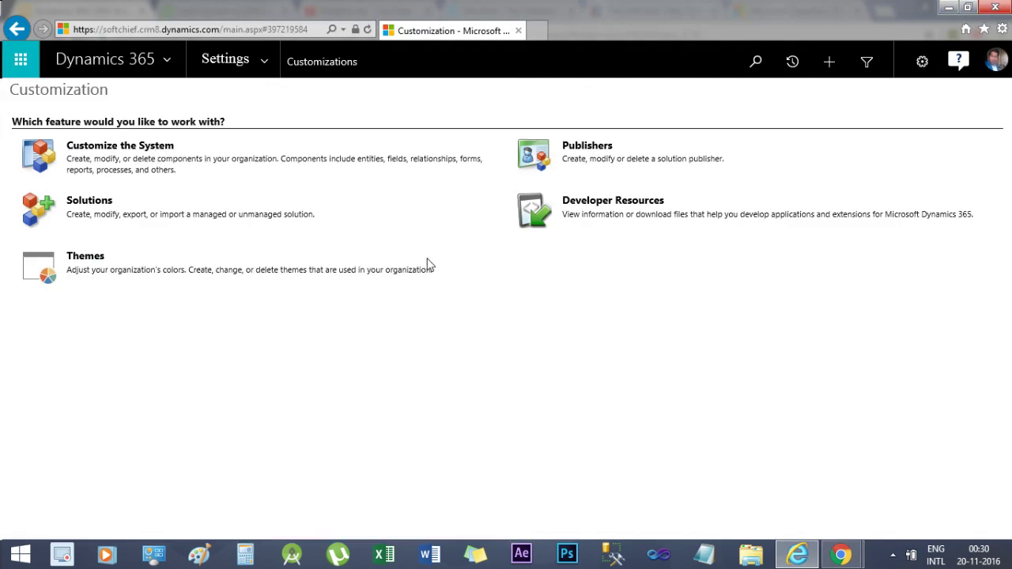
pyautogui.hotkey('alt', 'Tab')
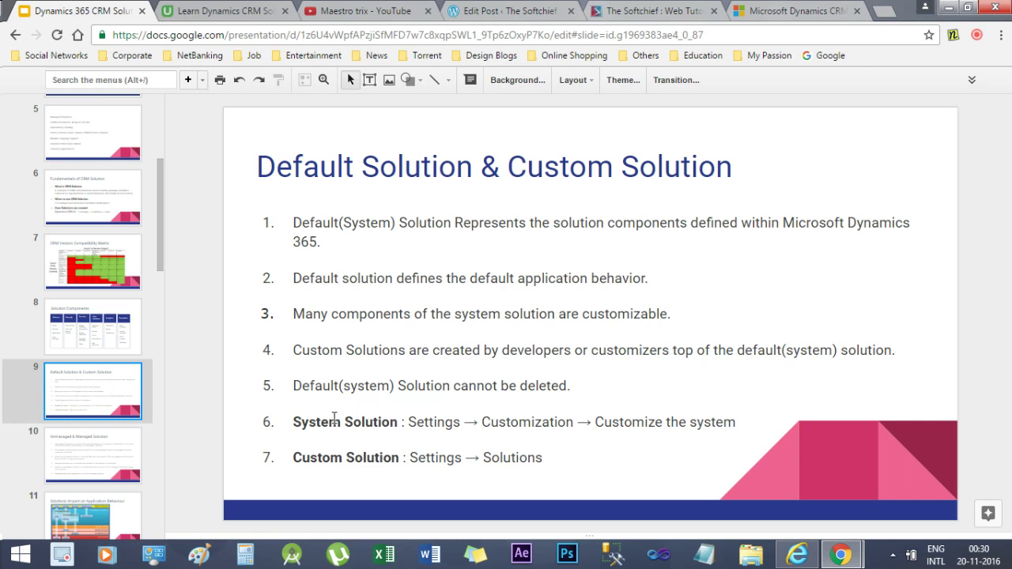
# Step: Follow Settings, Customizations, Customize the System in Dynamics 365 to reach the Default Solution, and switch back to the slides
pyautogui.hotkey('alt', 'Tab')
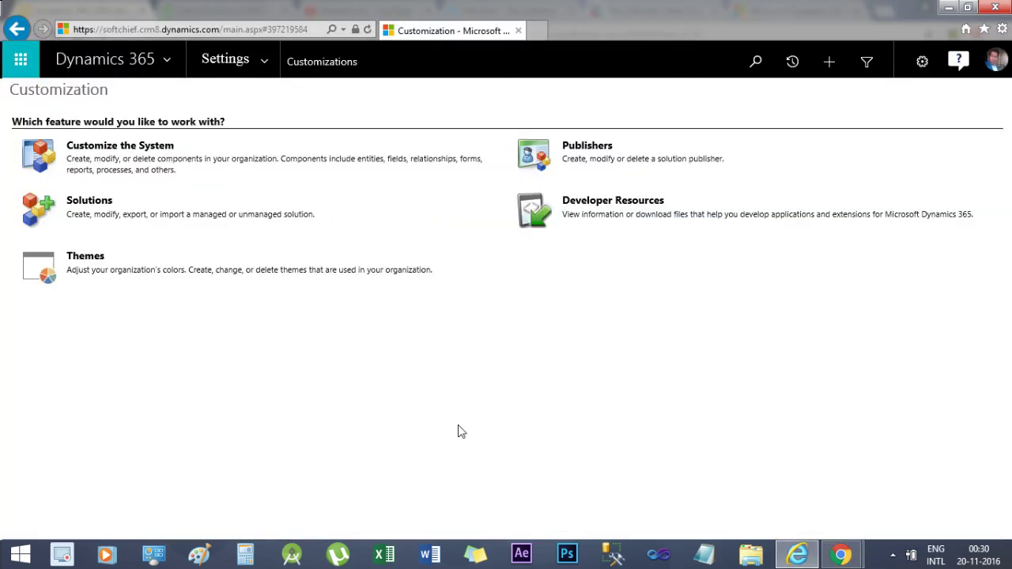
pyautogui.click(265, 71)
pyautogui.click(237, 201)
pyautogui.click(128, 145)
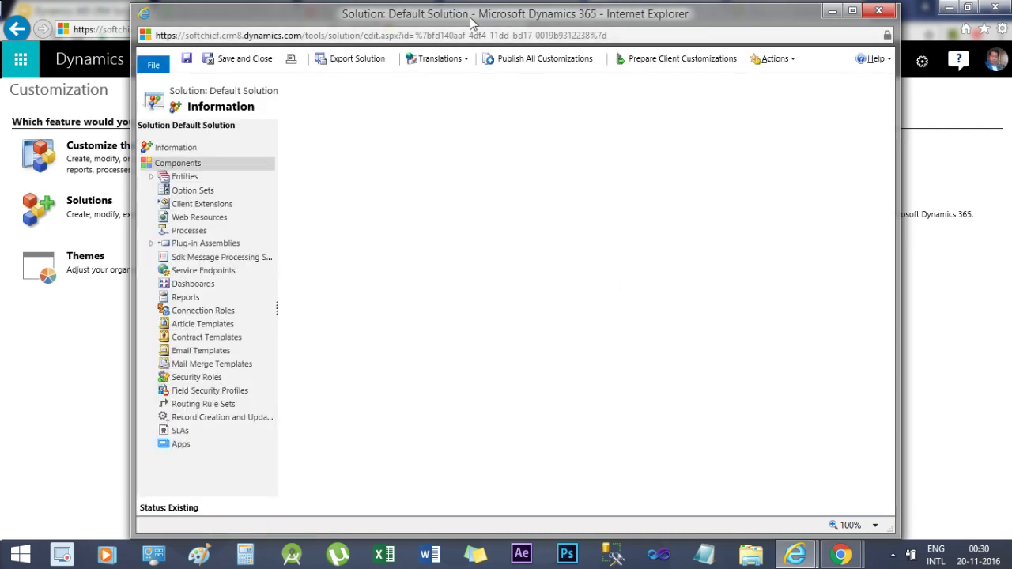
pyautogui.hotkey('alt', 'Tab')
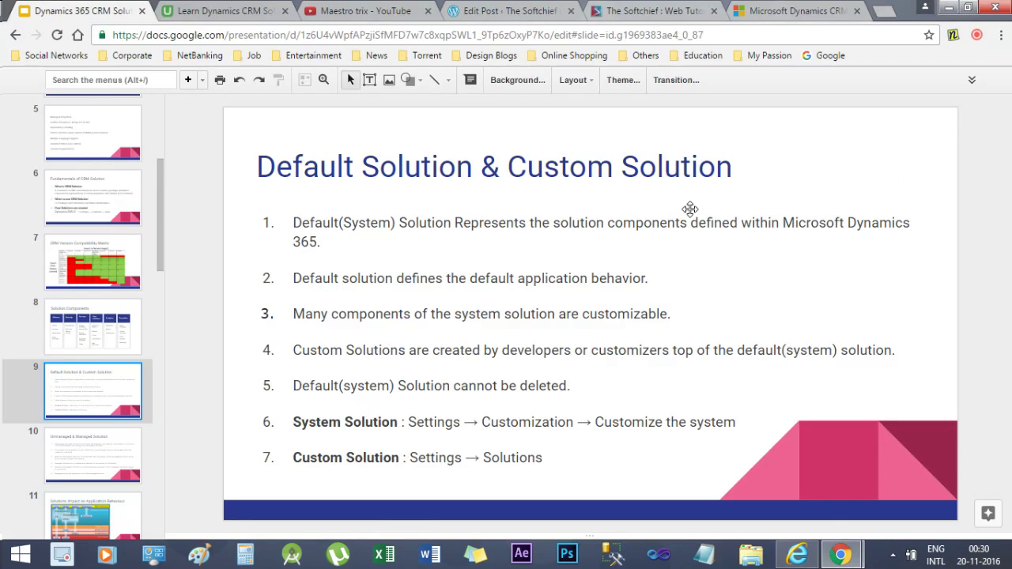
# Step: Open the Solutions list in the Dynamics 365 settings and advance the presentation to the Unmanaged & Managed Solution slide
pyautogui.hotkey('alt', 'Tab')
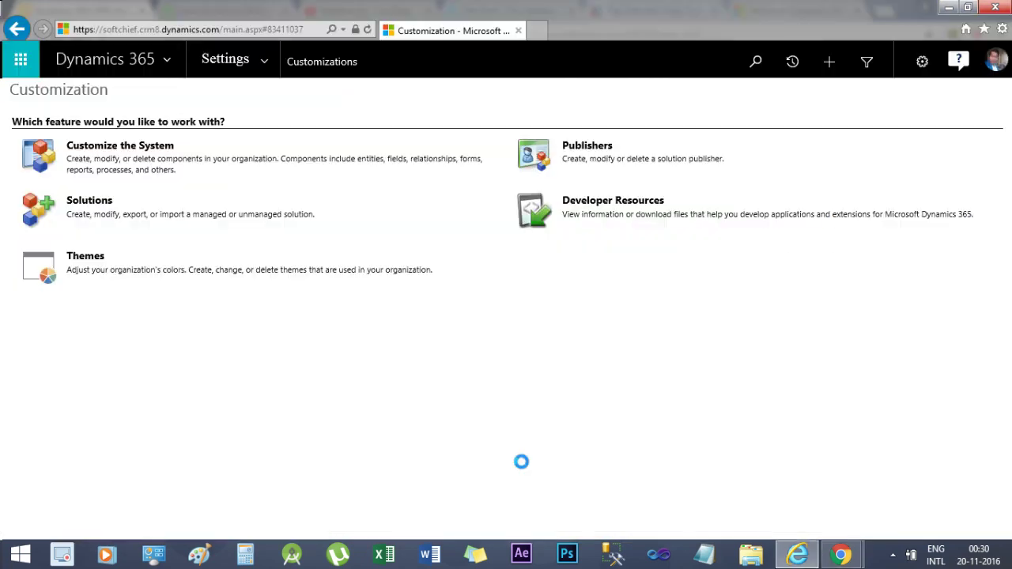
pyautogui.click(262, 68)
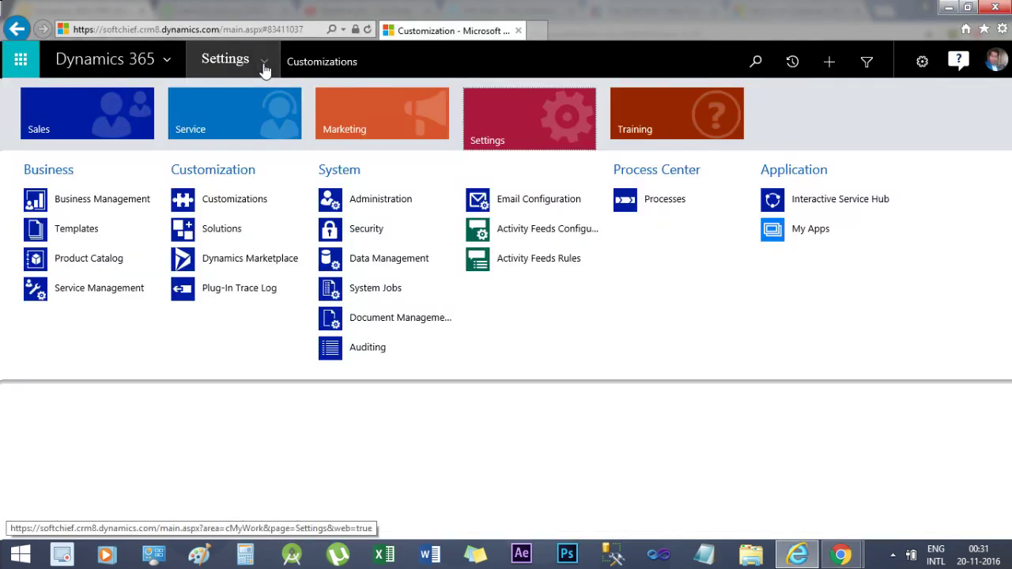
pyautogui.click(220, 234)
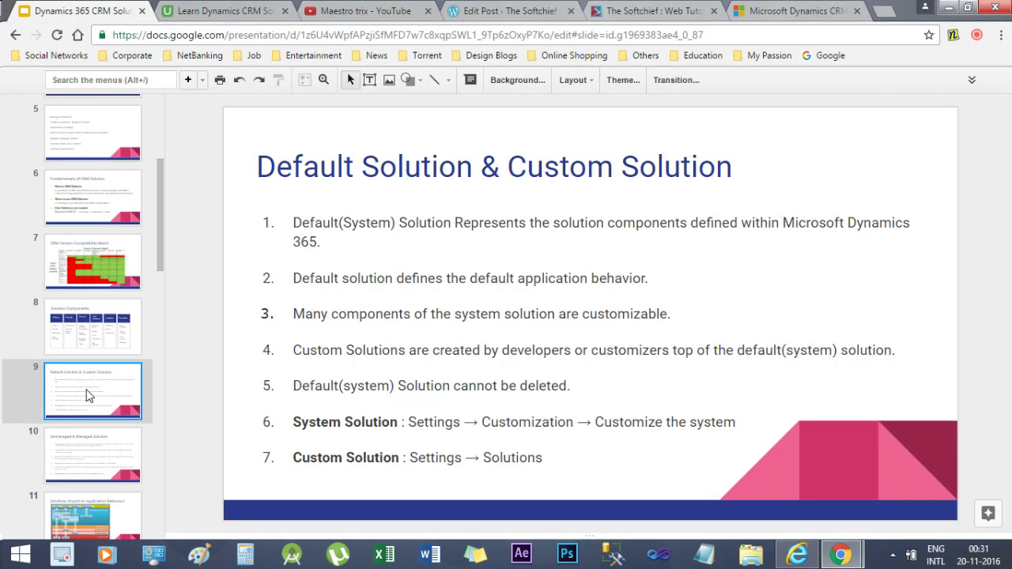
pyautogui.press('Down')
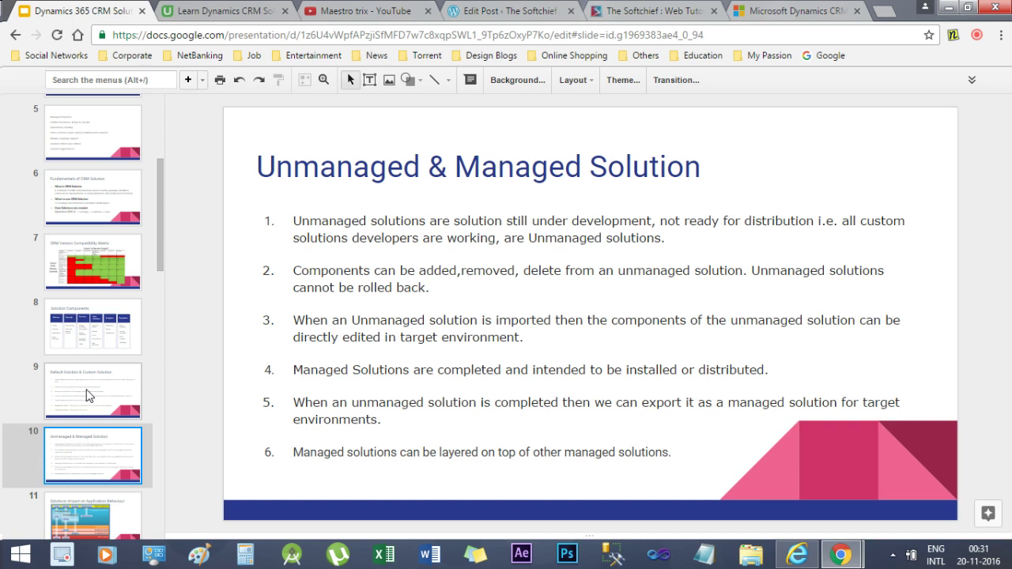
# Step: Open PluginSolution from the All Solutions list, examine the state of Invoice Detail and Invoice Header, and close its window
pyautogui.hotkey('alt', 'Tab')
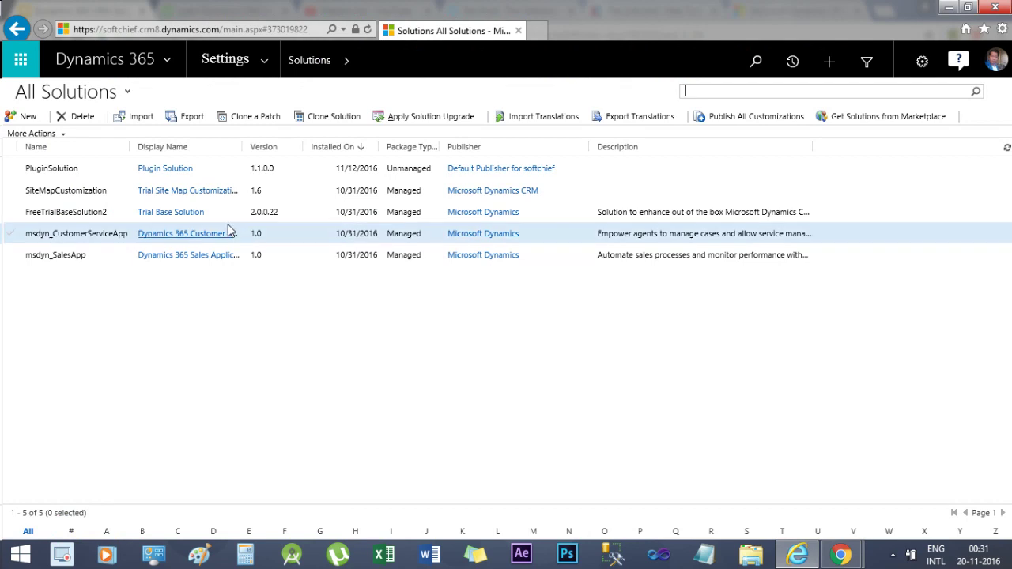
pyautogui.click(265, 170)
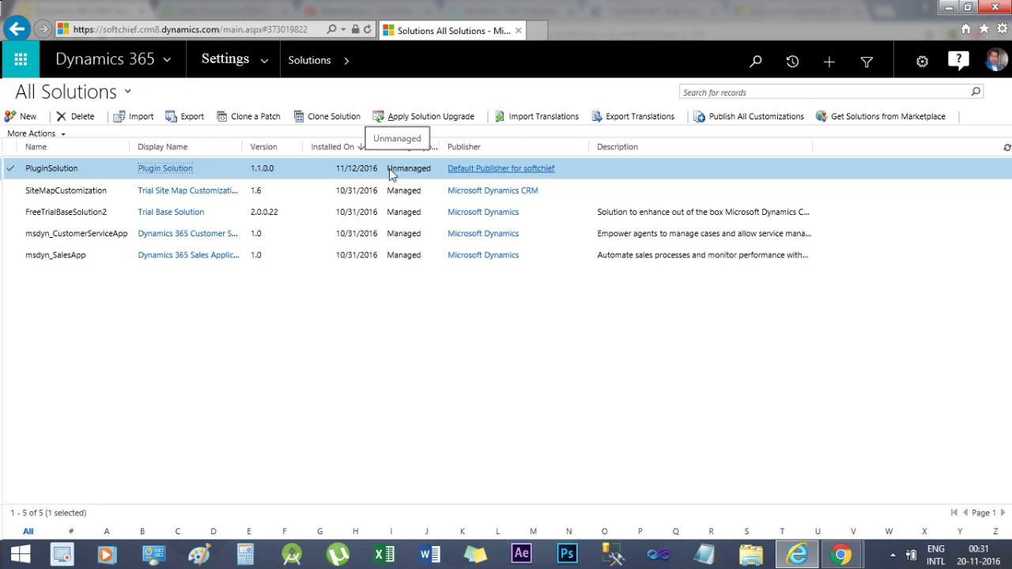
pyautogui.doubleClick(308, 169)
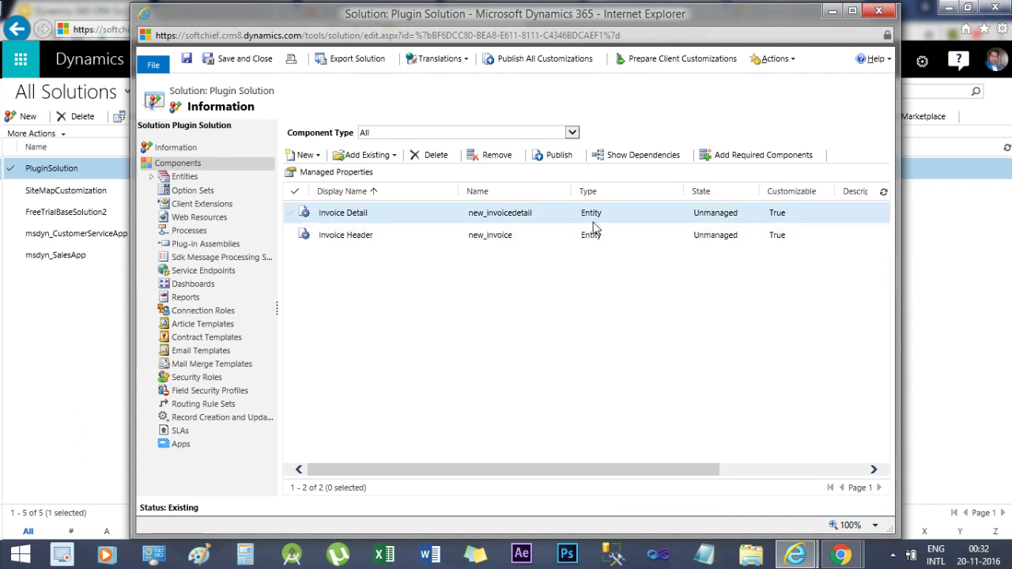
pyautogui.click(706, 212)
pyautogui.click(707, 235)
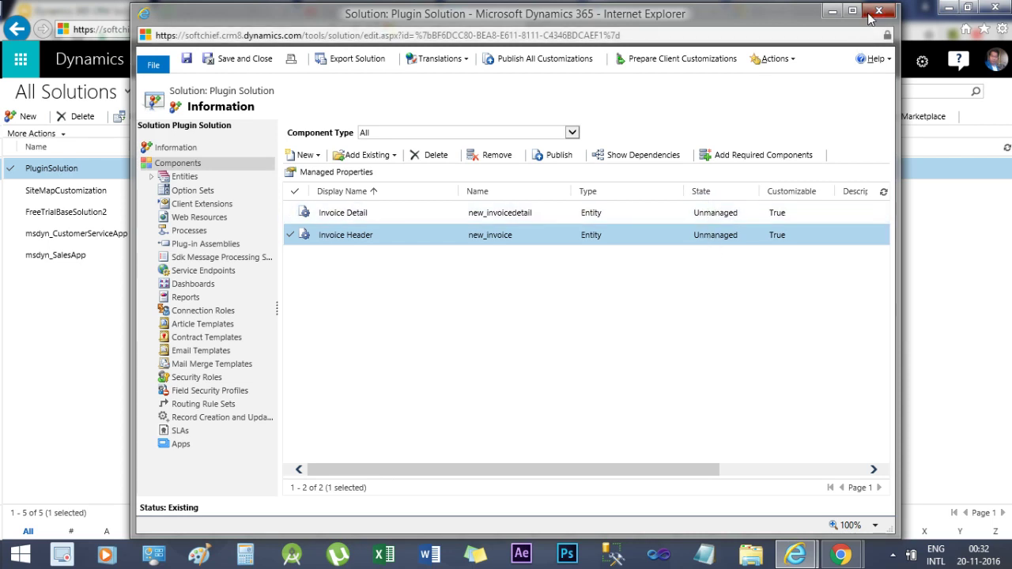
pyautogui.click(870, 14)
# Step: Review the Unmanaged & Managed Solution slide and switch back to the All Solutions list in Dynamics 365
pyautogui.hotkey('ctrl', '1')
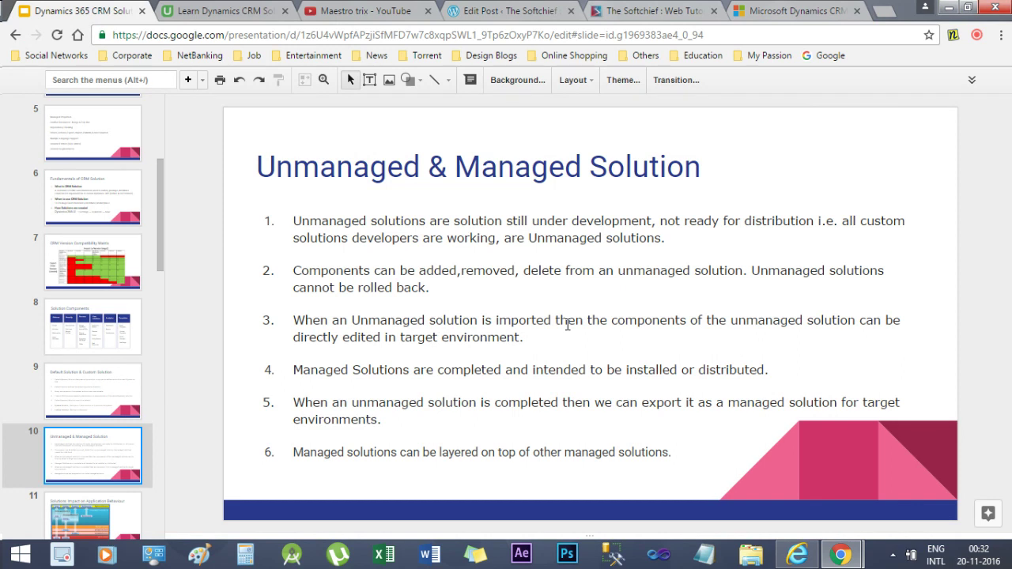
pyautogui.hotkey('alt', 'Tab')
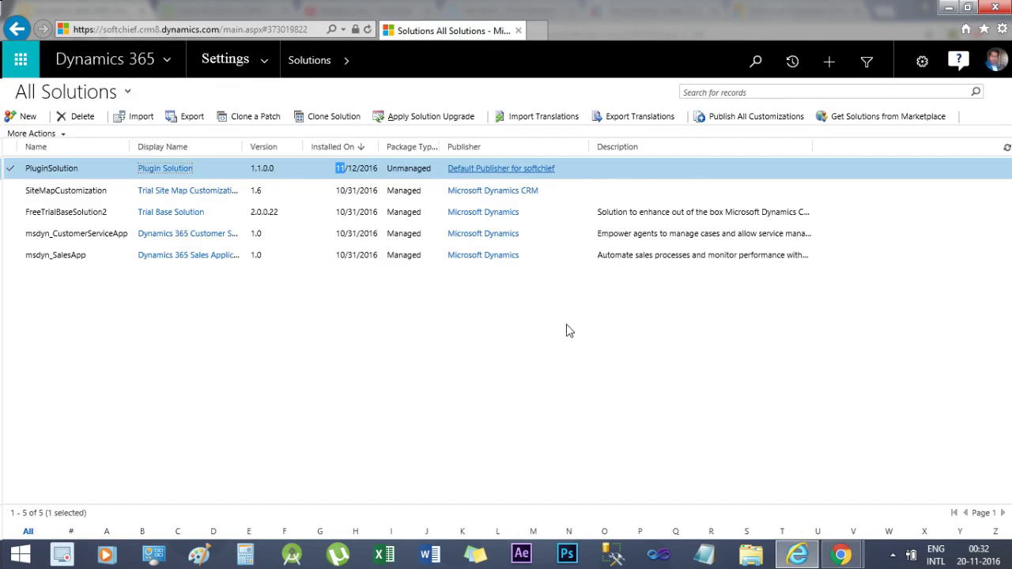
# Step: Open PluginSolution again, select Invoice Detail and Invoice Header in turn among its components, and close the solution window
pyautogui.moveTo(269, 170); pyautogui.dragTo(284, 170)
pyautogui.doubleClick(284, 170)
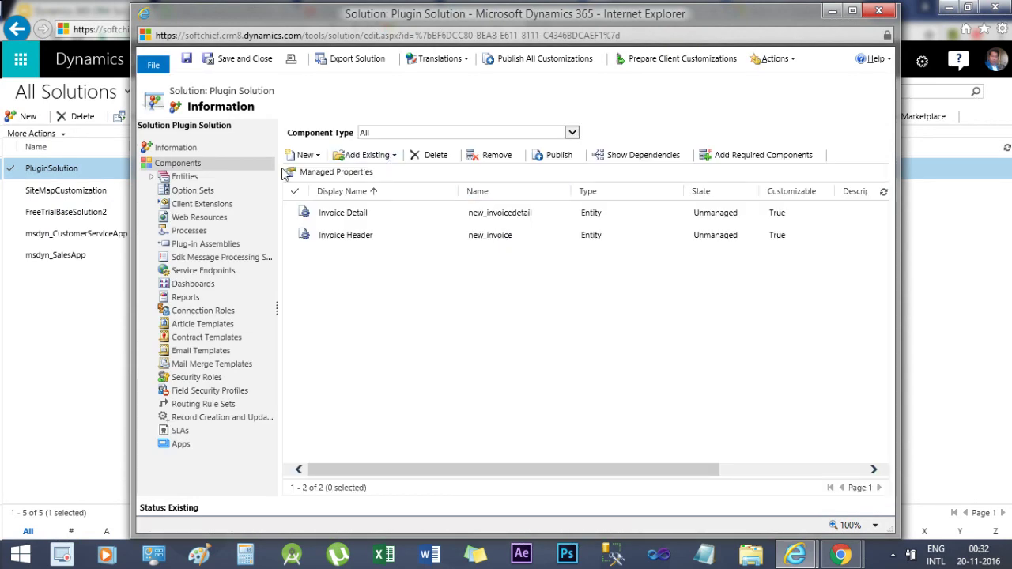
pyautogui.click(417, 216)
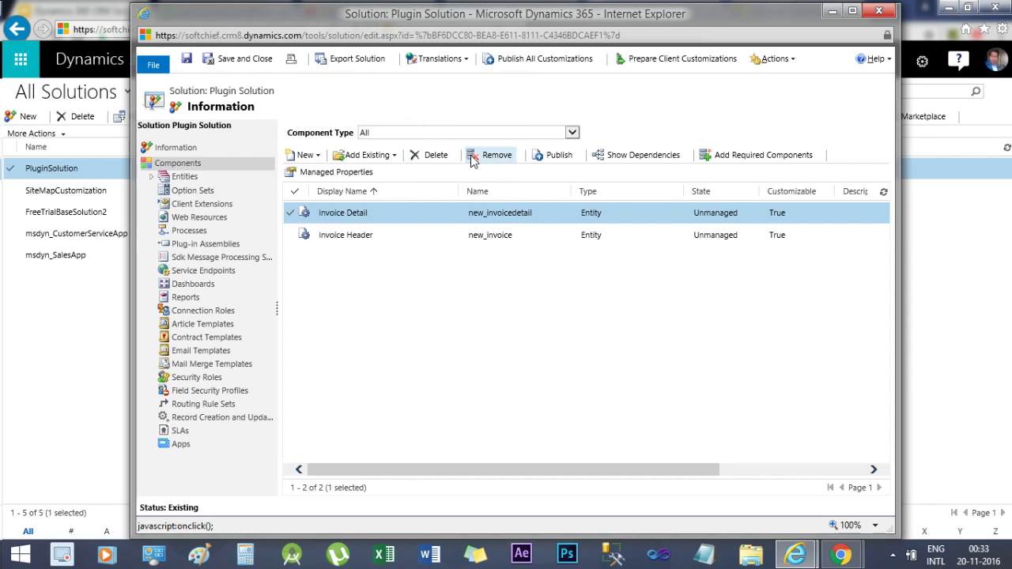
pyautogui.click(441, 237)
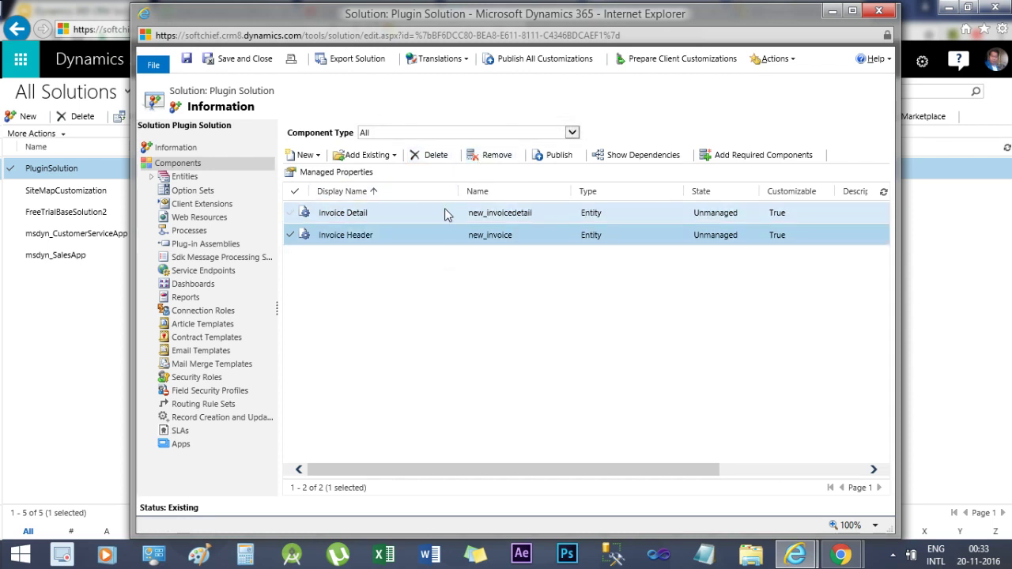
pyautogui.click(444, 213)
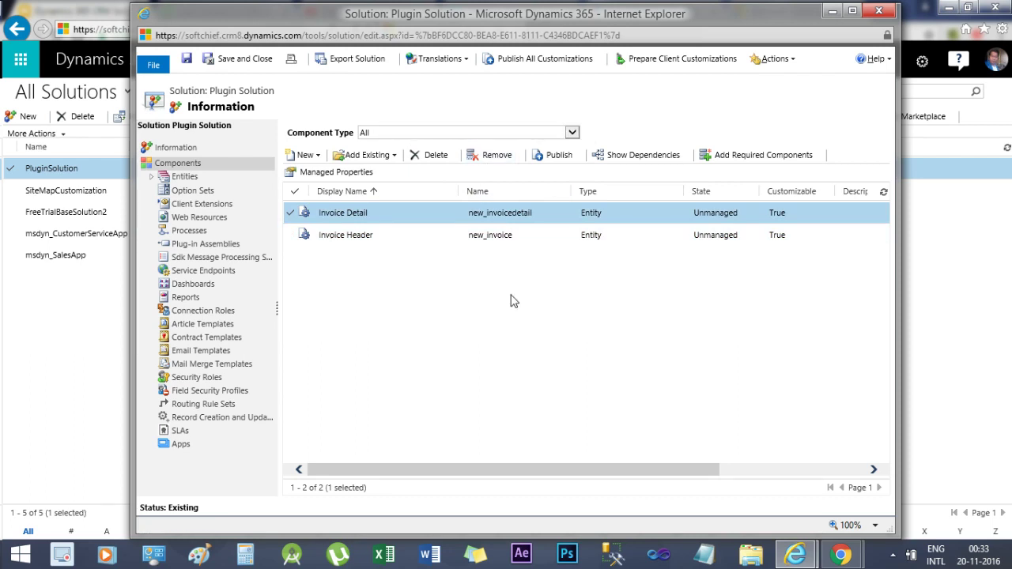
pyautogui.hotkey('alt', 'F4')
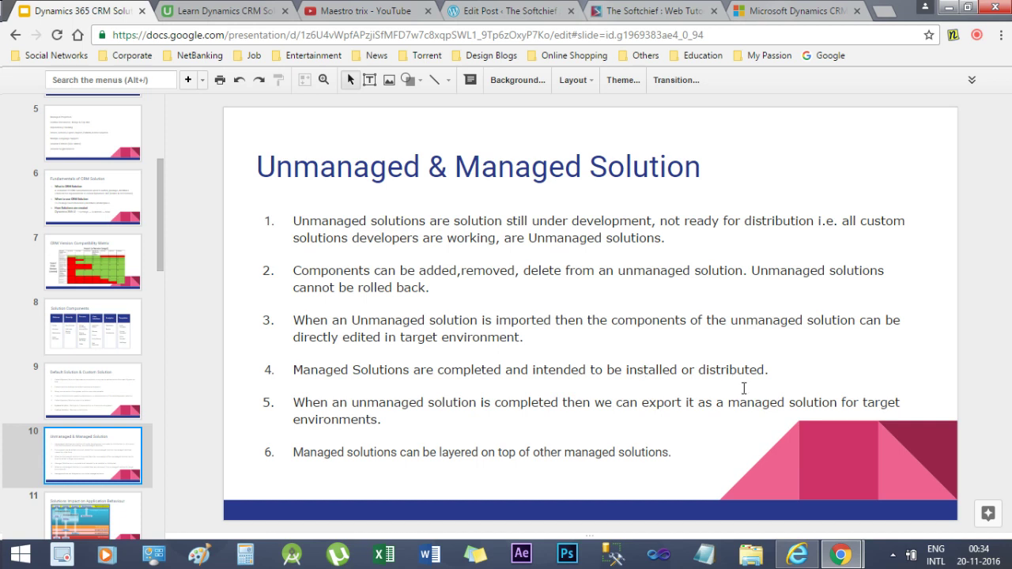
# Step: Check PluginSolution in the All Solutions list and return to the Unmanaged & Managed Solution slide
pyautogui.hotkey('alt', 'Tab')
pyautogui.click(307, 170)
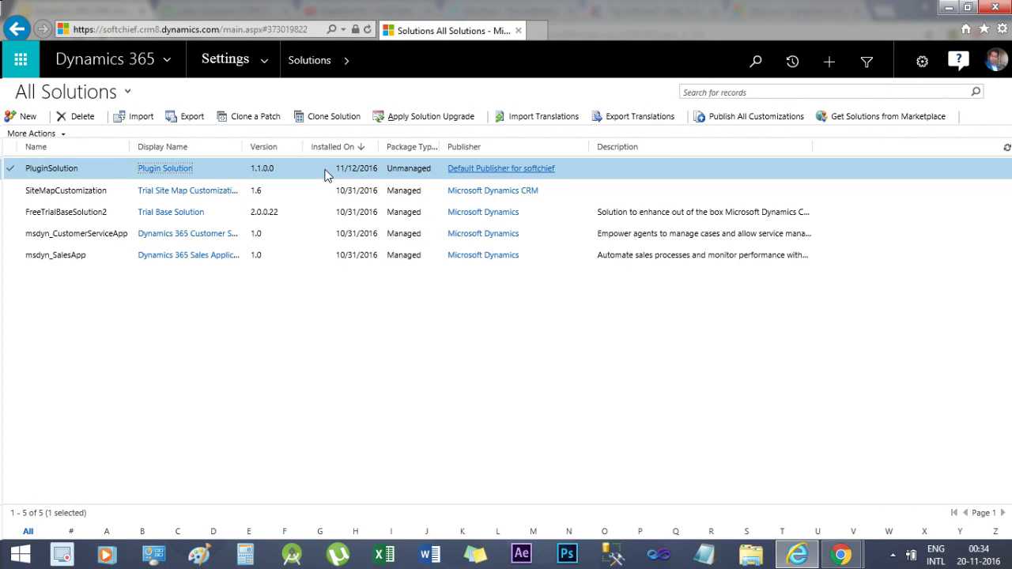
pyautogui.hotkey('alt', 'Tab')
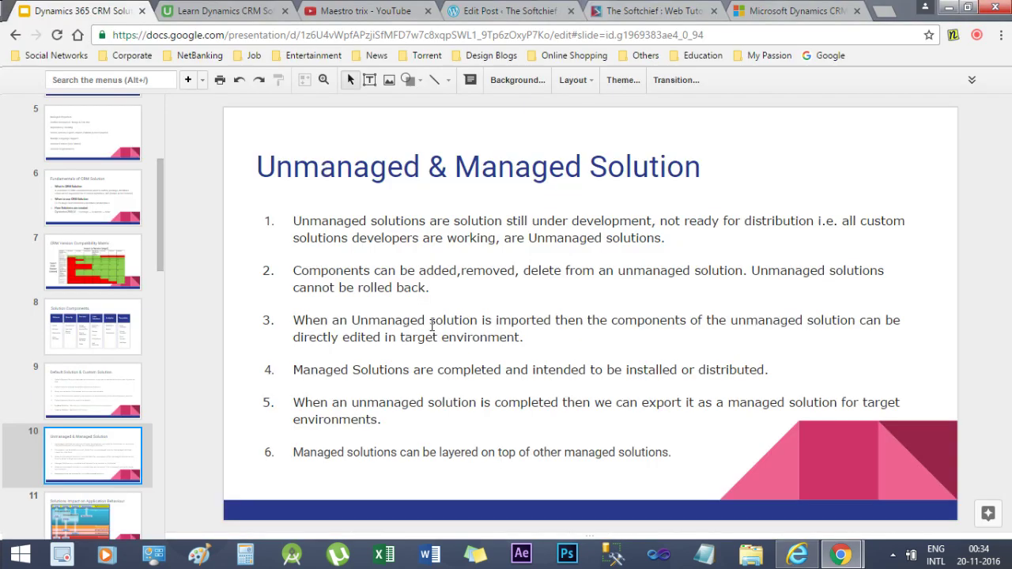
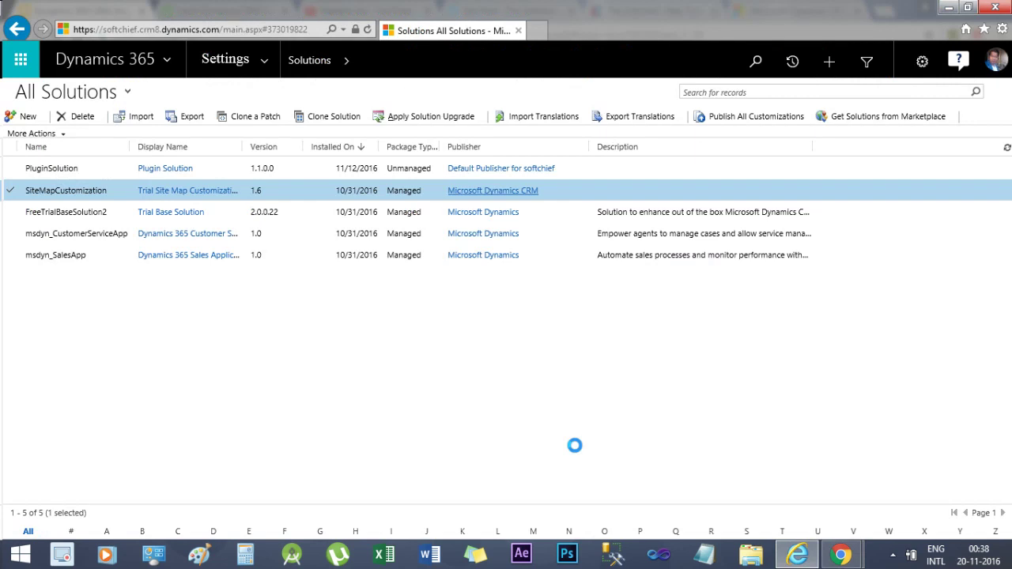
# Step: Go to Customizations in the Dynamics 365 settings, open the Publishers list and select Default Publisher for softchief
pyautogui.hotkey('alt', 'Tab')
pyautogui.hotkey('alt', 'Tab')
pyautogui.click(265, 66)
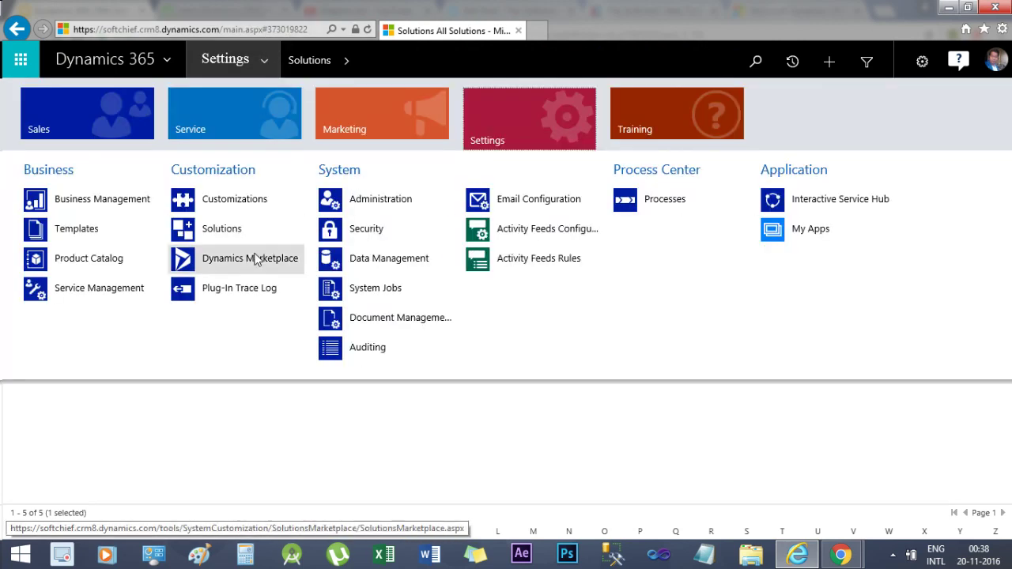
pyautogui.click(229, 201)
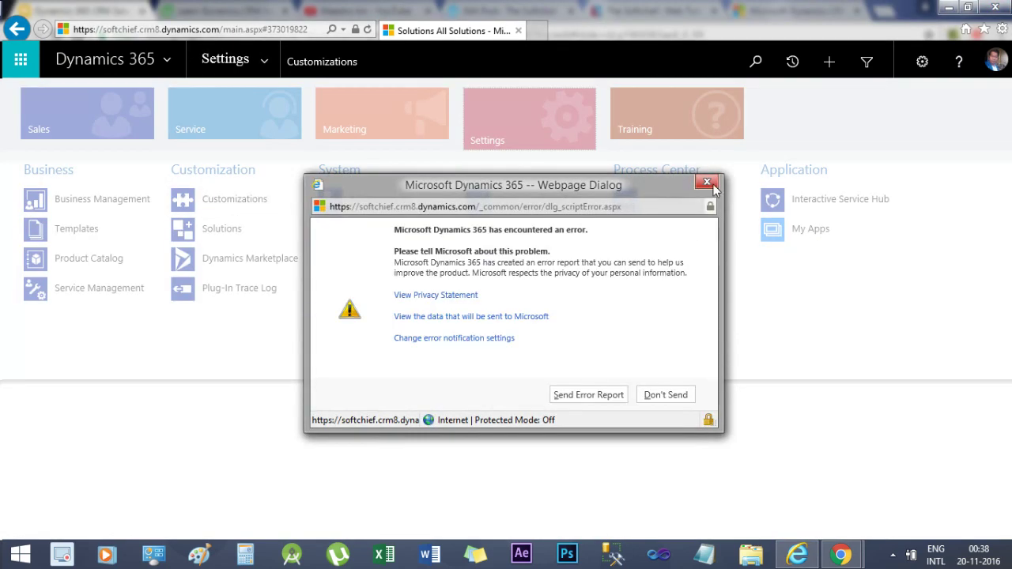
pyautogui.click(706, 182)
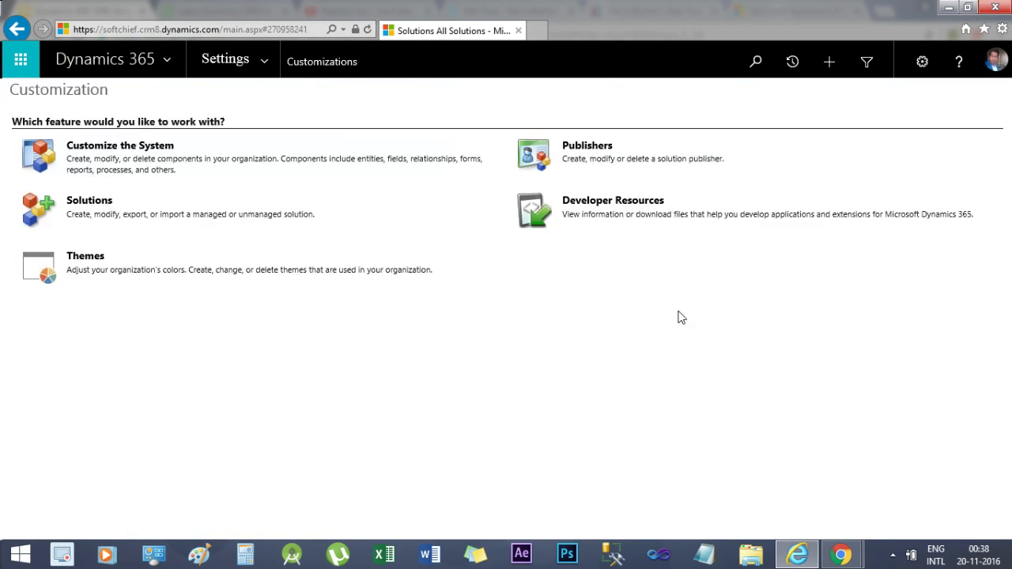
pyautogui.click(587, 148)
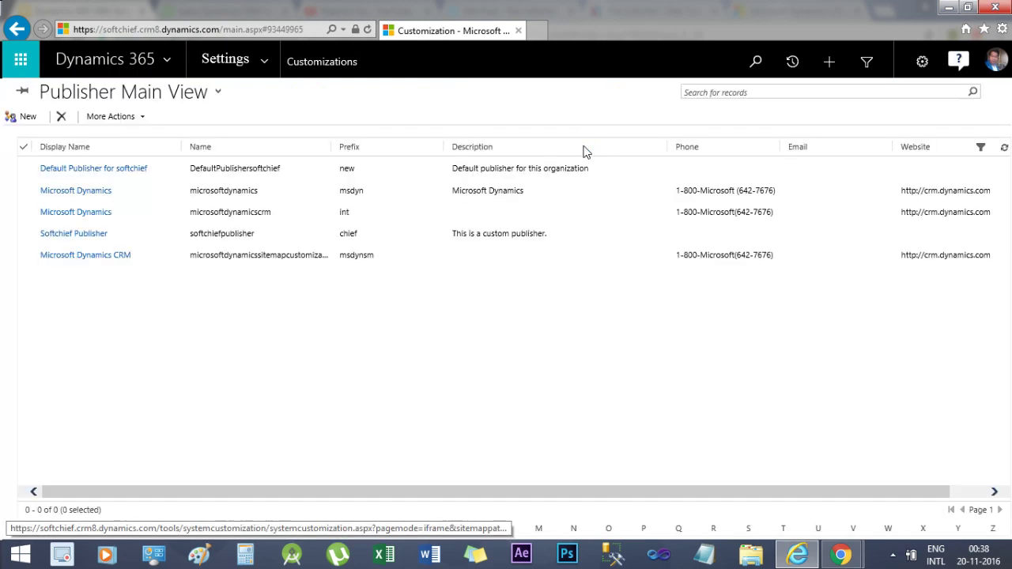
pyautogui.click(170, 175)
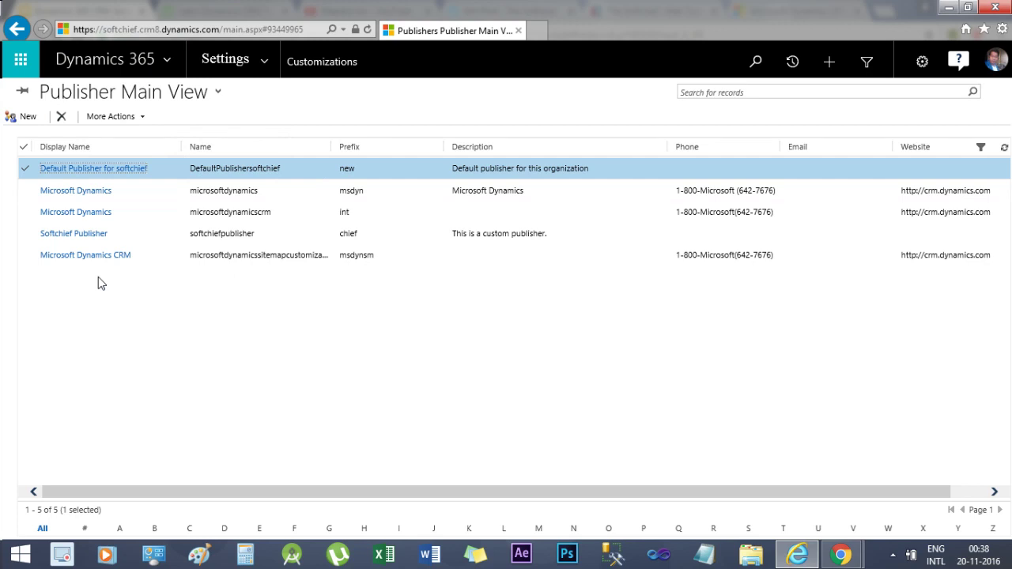
# Step: Start a new publisher with the display name Softchief Publisher and set its prefix to chief
pyautogui.click(30, 119)
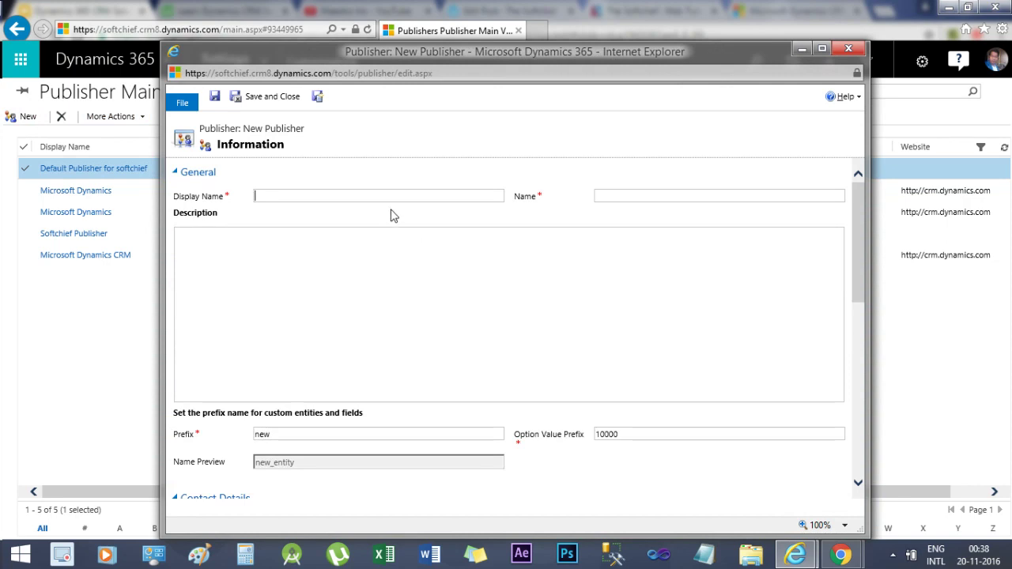
pyautogui.write('Softchief Publisher')
pyautogui.click(540, 231)
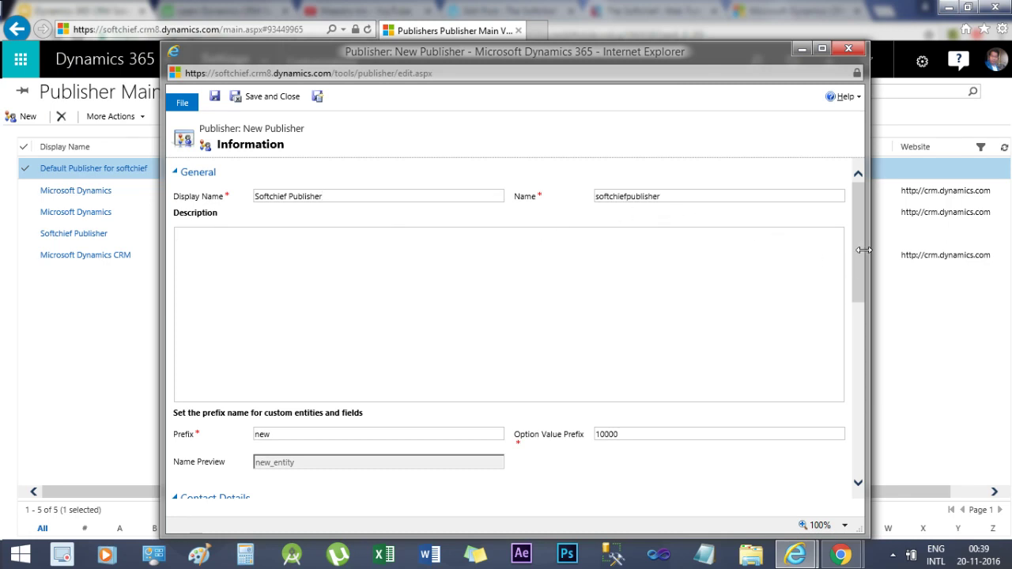
pyautogui.moveTo(859, 230); pyautogui.dragTo(861, 267)
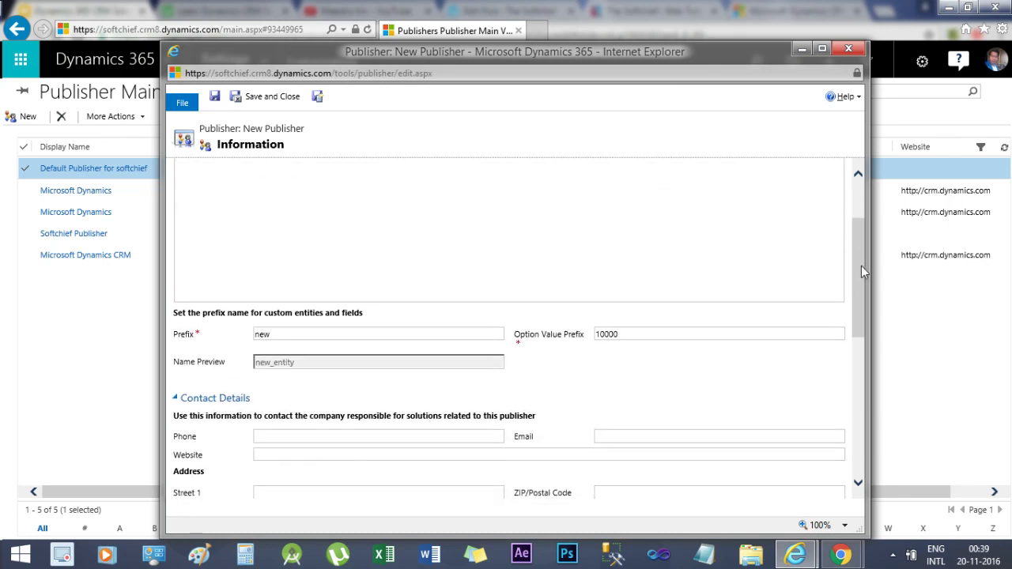
pyautogui.doubleClick(271, 324)
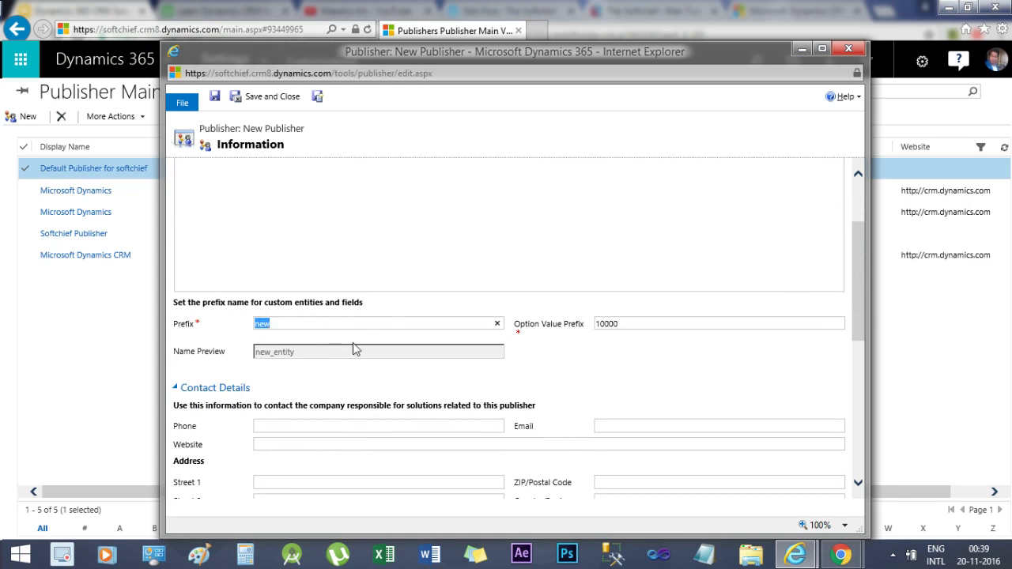
pyautogui.write('chief')
pyautogui.press('Tab')
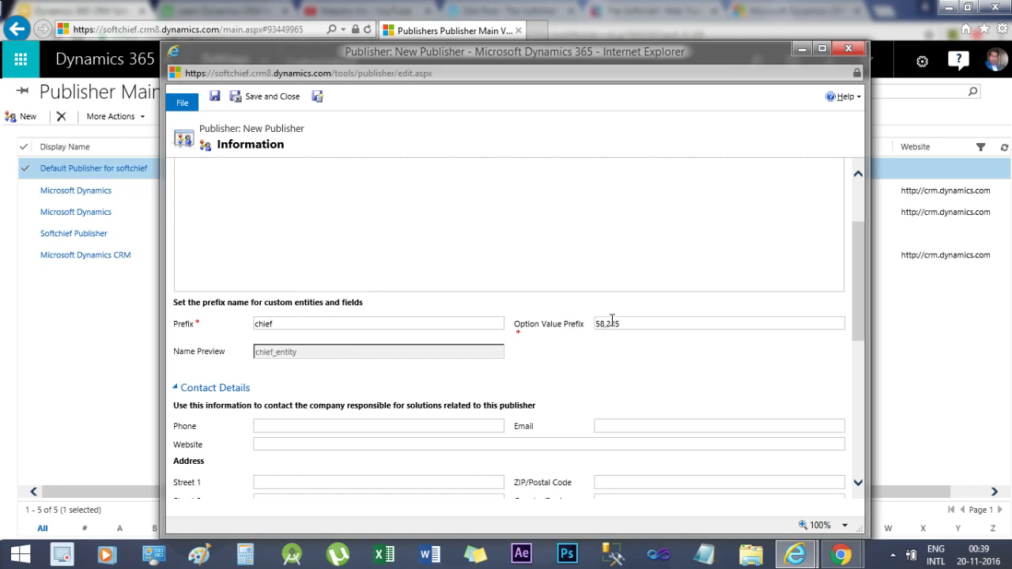
# Step: Examine the new publisher's Option Value Prefix together with its prefix and name preview
pyautogui.moveTo(622, 324); pyautogui.dragTo(597, 324)
pyautogui.click(610, 323)
pyautogui.moveTo(611, 323); pyautogui.dragTo(590, 323)
pyautogui.click(621, 323)
pyautogui.doubleClick(262, 325)
pyautogui.click(290, 356)
pyautogui.click(611, 324)
pyautogui.moveTo(621, 322); pyautogui.dragTo(594, 324)
pyautogui.click(616, 389)
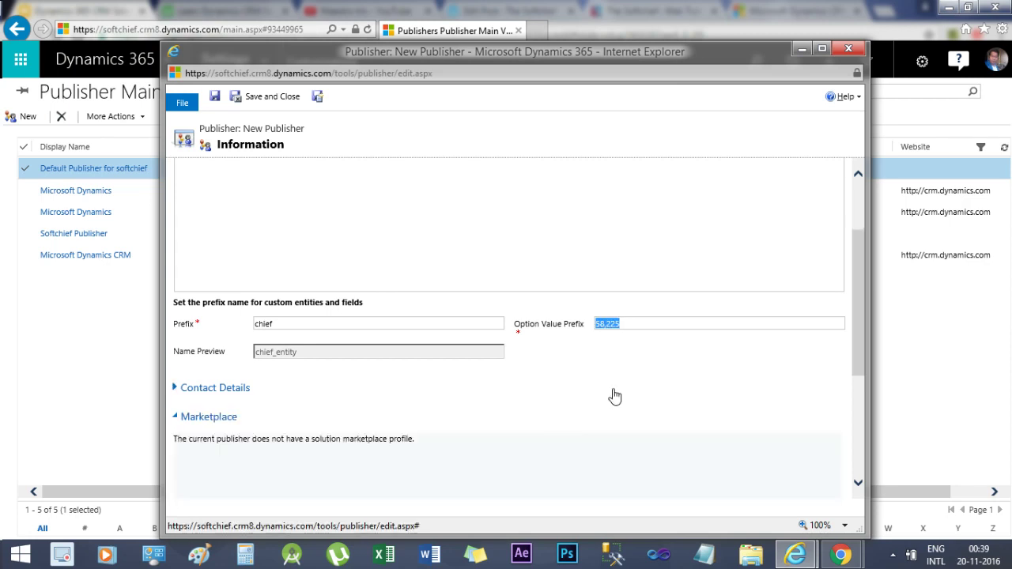
pyautogui.click(613, 389)
pyautogui.click(616, 323)
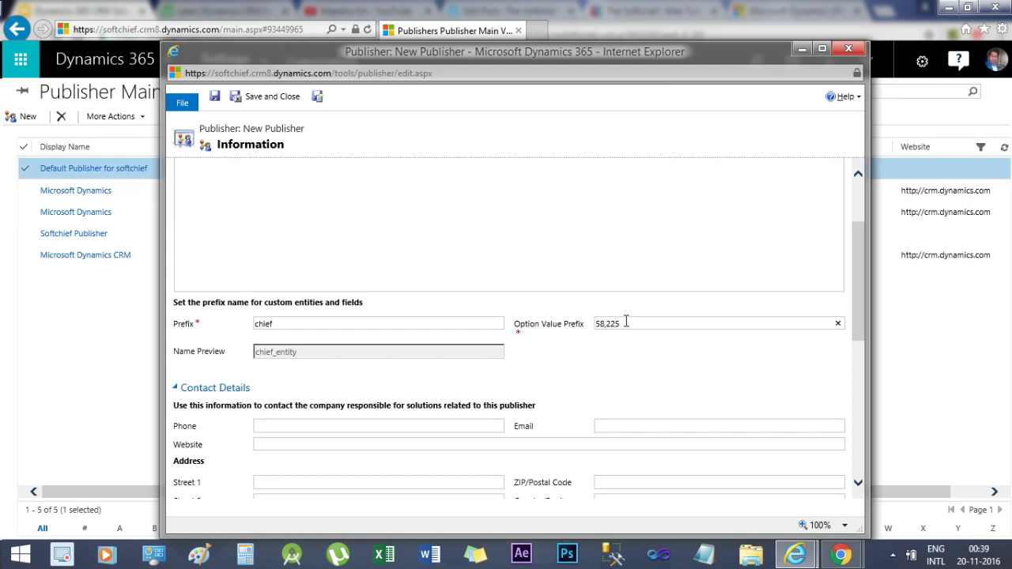
pyautogui.press('End')
pyautogui.moveTo(626, 322); pyautogui.dragTo(591, 323)
pyautogui.click(622, 325)
pyautogui.moveTo(621, 325); pyautogui.dragTo(587, 331)
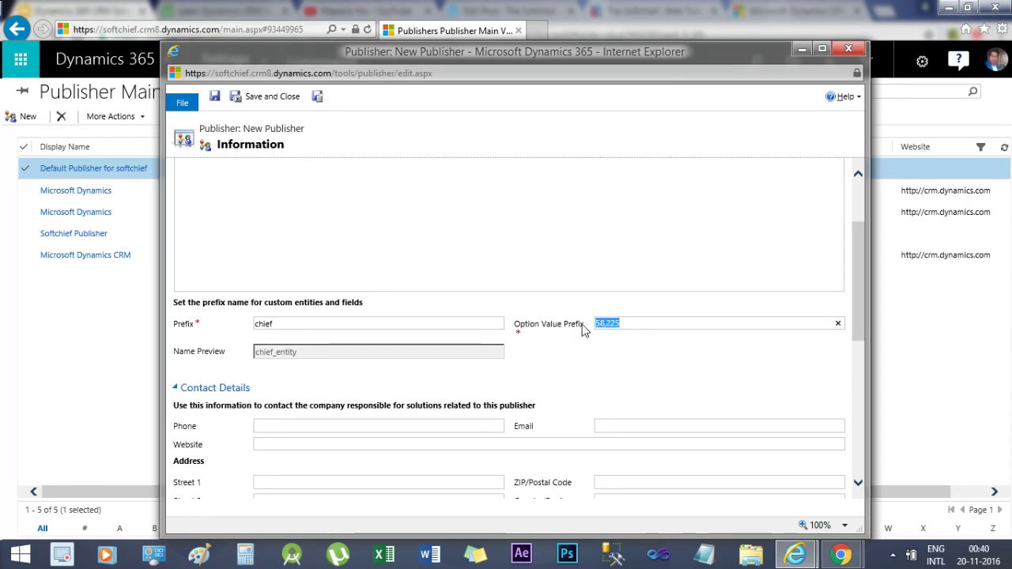
pyautogui.click(592, 343)
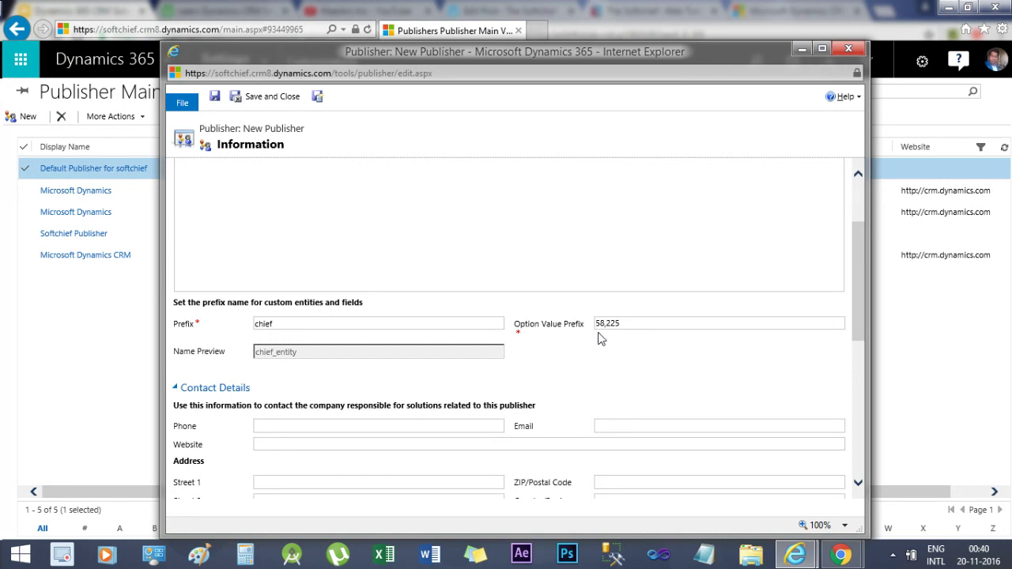
pyautogui.click(601, 324)
pyautogui.moveTo(618, 325); pyautogui.dragTo(591, 327)
# Step: Review the Contact Details and Marketplace sections of the new publisher form and return to its General section
pyautogui.moveTo(859, 245); pyautogui.dragTo(860, 288)
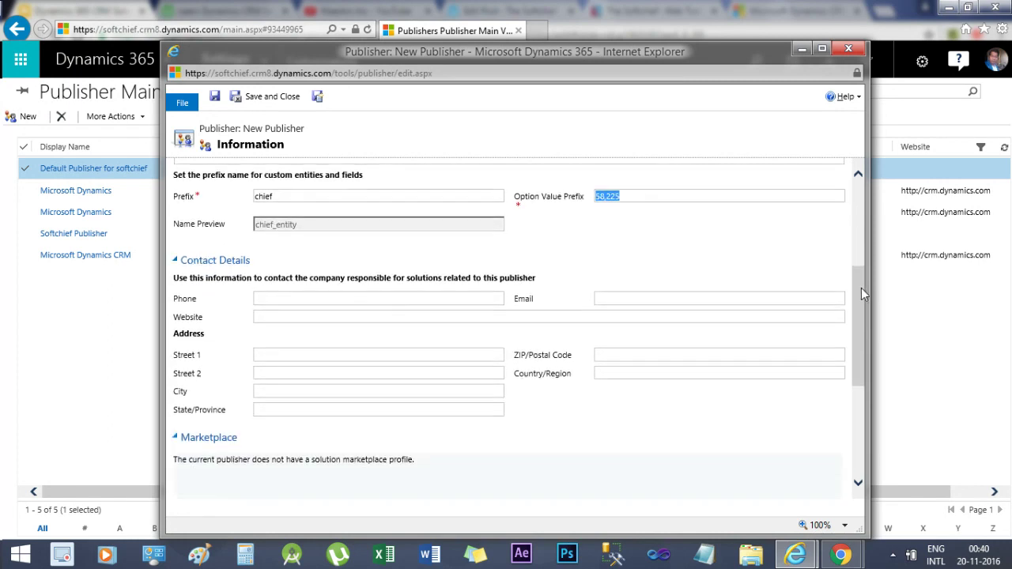
pyautogui.click(310, 299)
pyautogui.moveTo(857, 285); pyautogui.dragTo(870, 363)
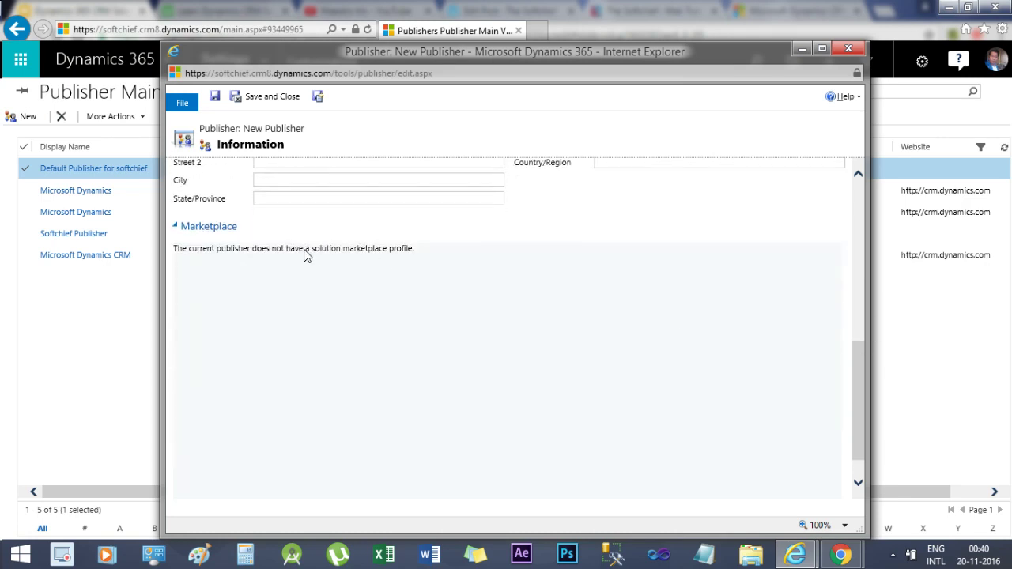
pyautogui.moveTo(249, 254); pyautogui.dragTo(385, 261)
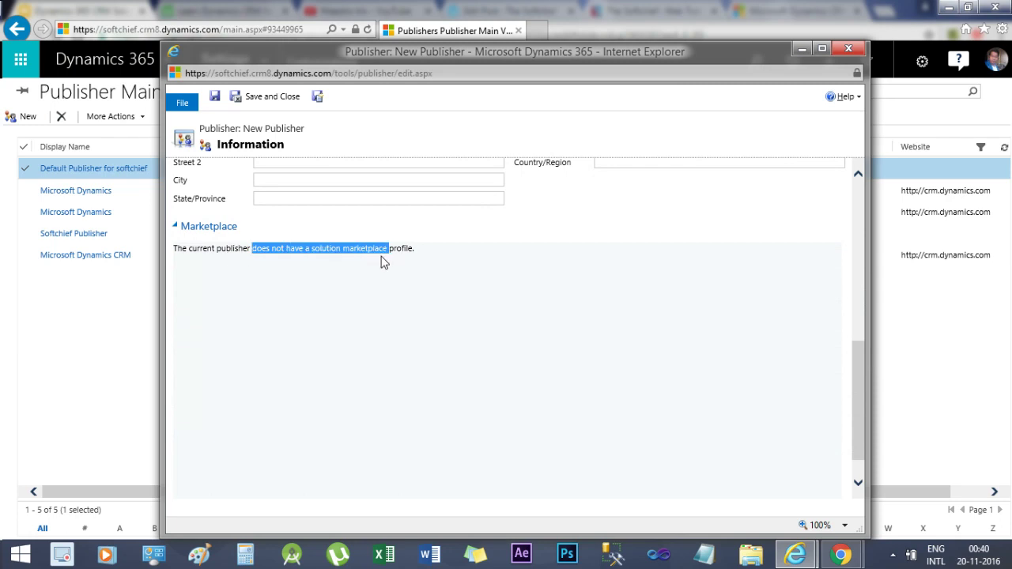
pyautogui.click(384, 262)
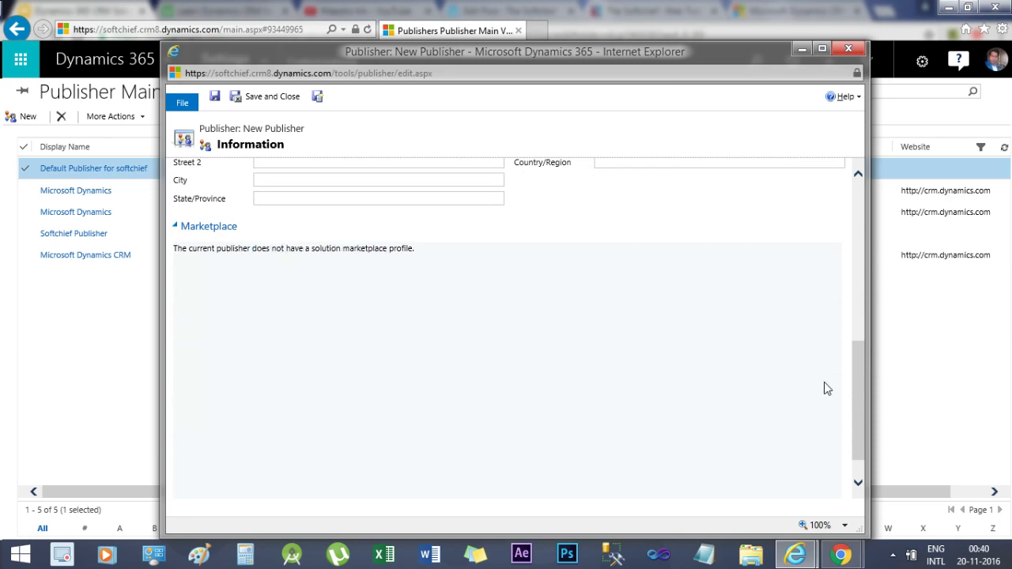
pyautogui.moveTo(857, 404); pyautogui.dragTo(855, 217)
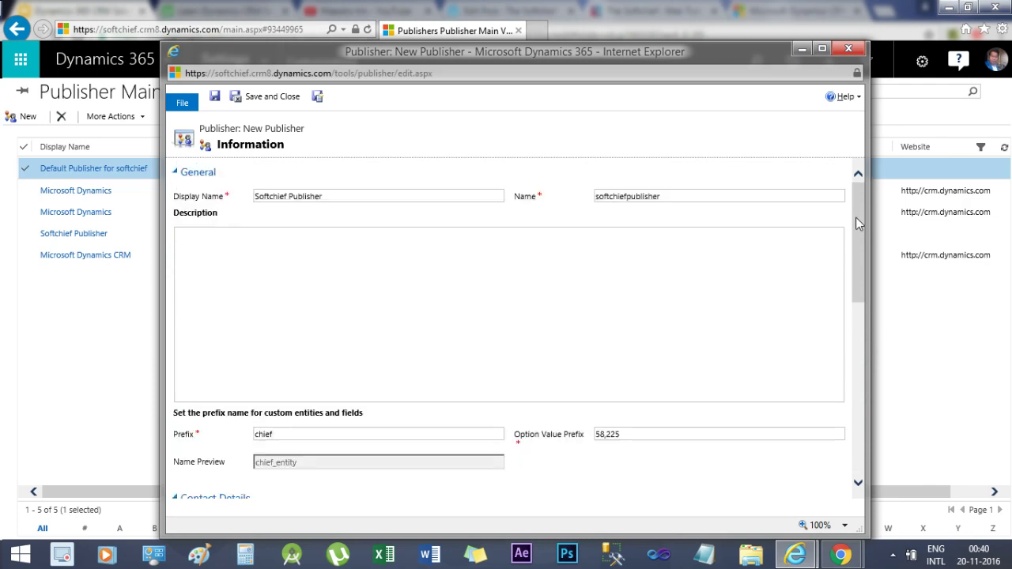
# Step: Try to save and close the new Softchief Publisher record, and leave the form without saving
pyautogui.click(273, 95)
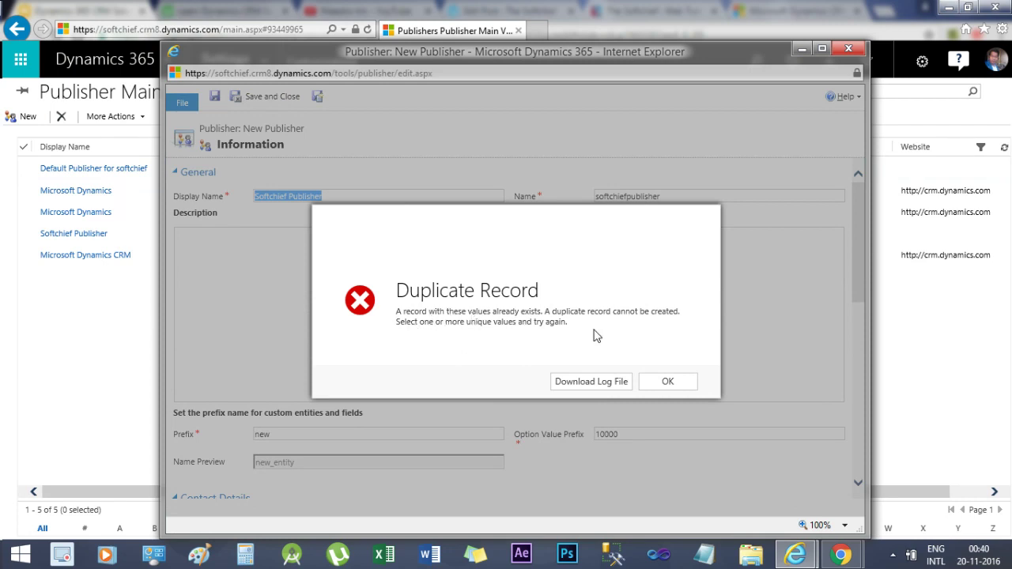
pyautogui.click(671, 381)
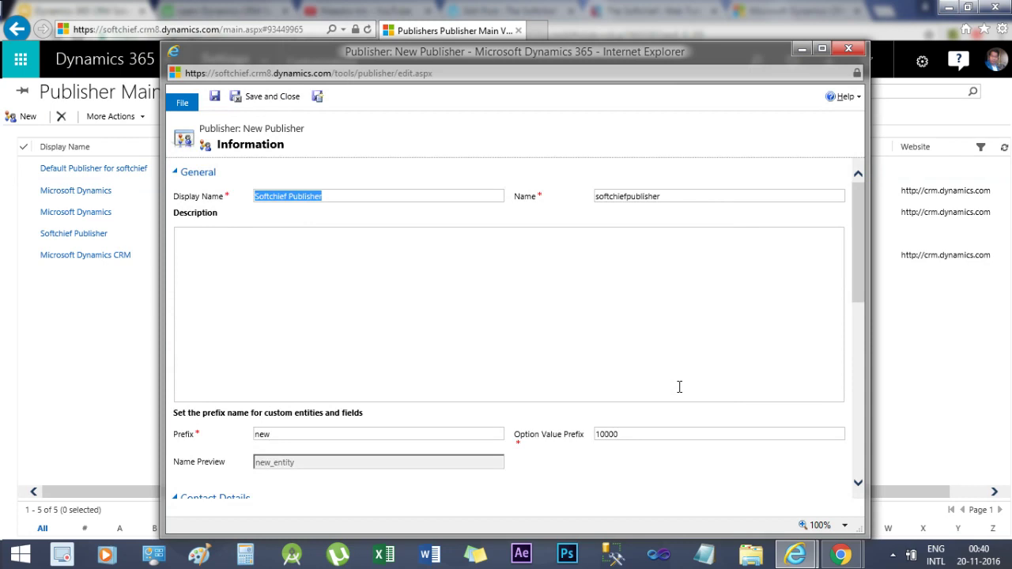
pyautogui.click(849, 48)
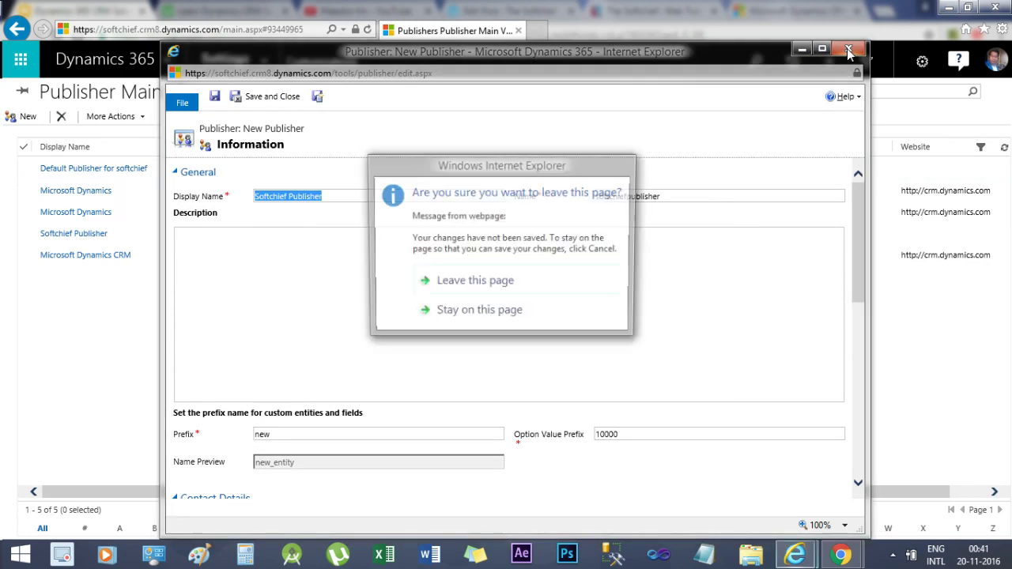
pyautogui.click(547, 290)
# Step: Select the existing Softchief Publisher record, switch to the slides and advance from Solution Publisher to the New Publisher form slide
pyautogui.click(369, 241)
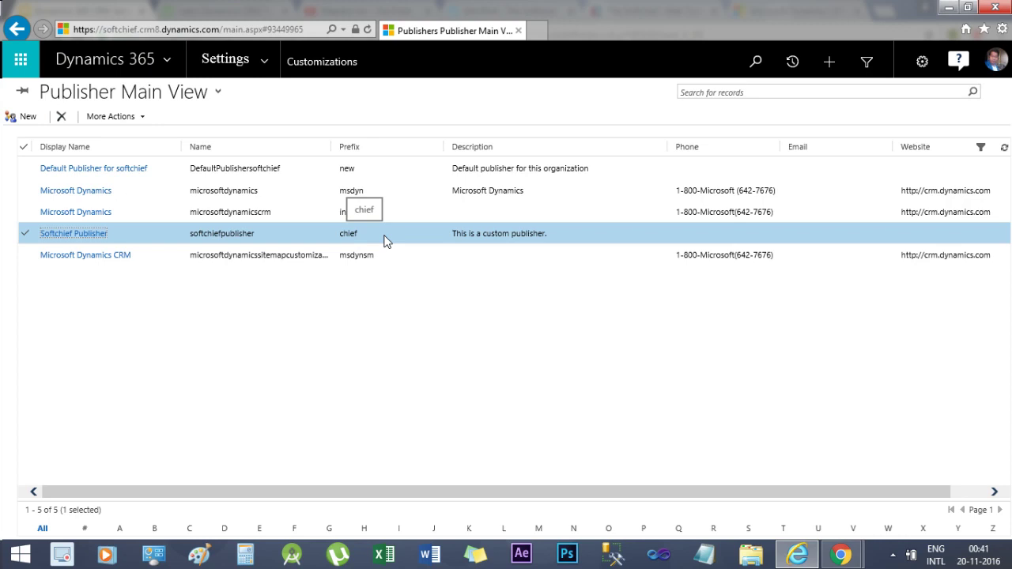
pyautogui.hotkey('alt', 'Tab')
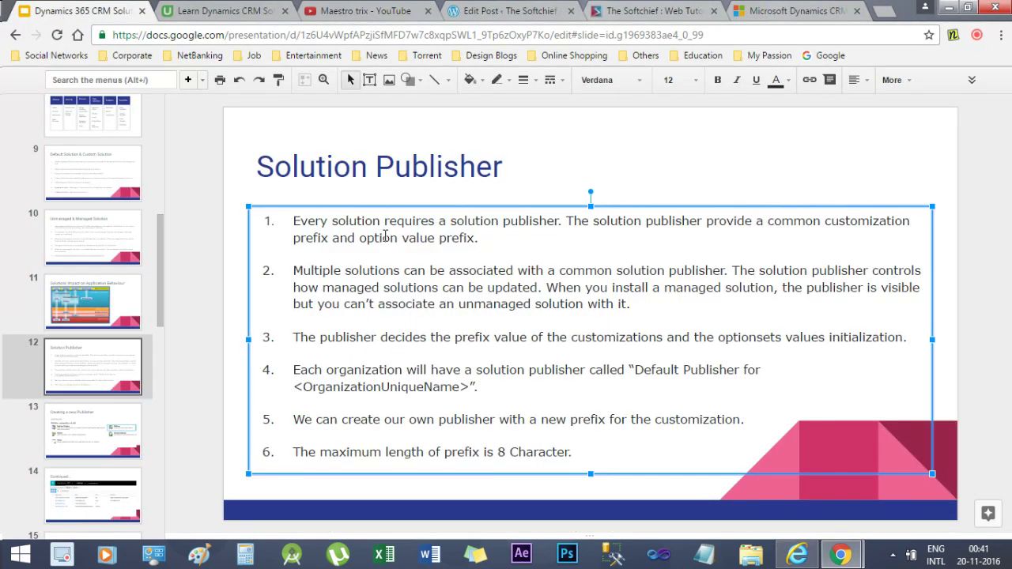
pyautogui.click(87, 357)
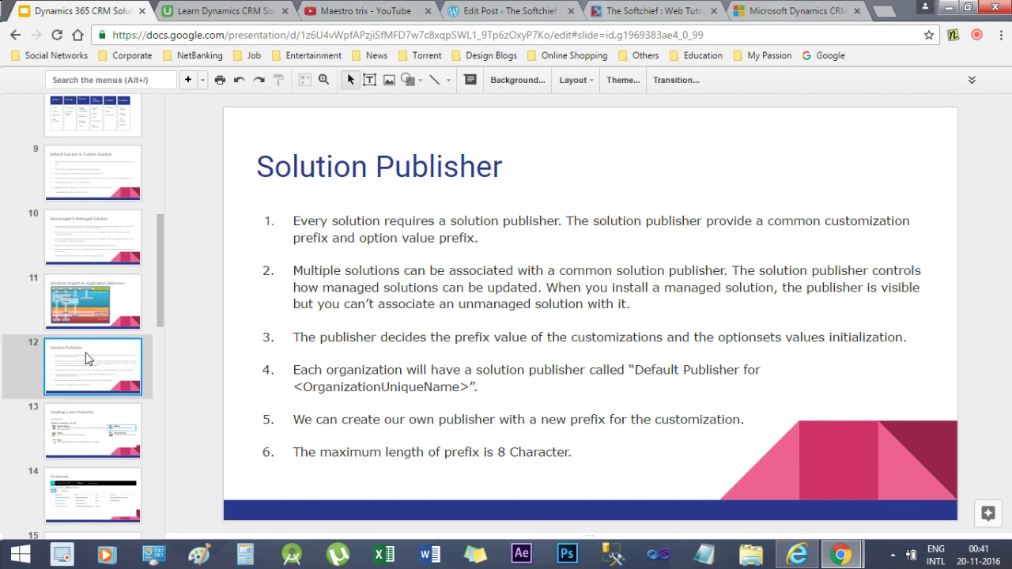
pyautogui.press('Down')
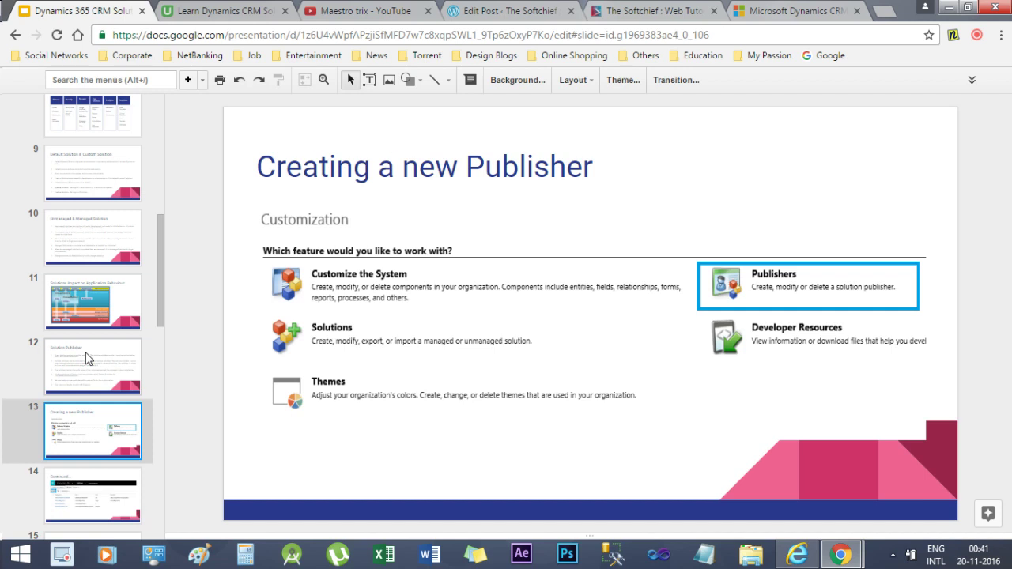
pyautogui.press('Down')
pyautogui.press('Down')
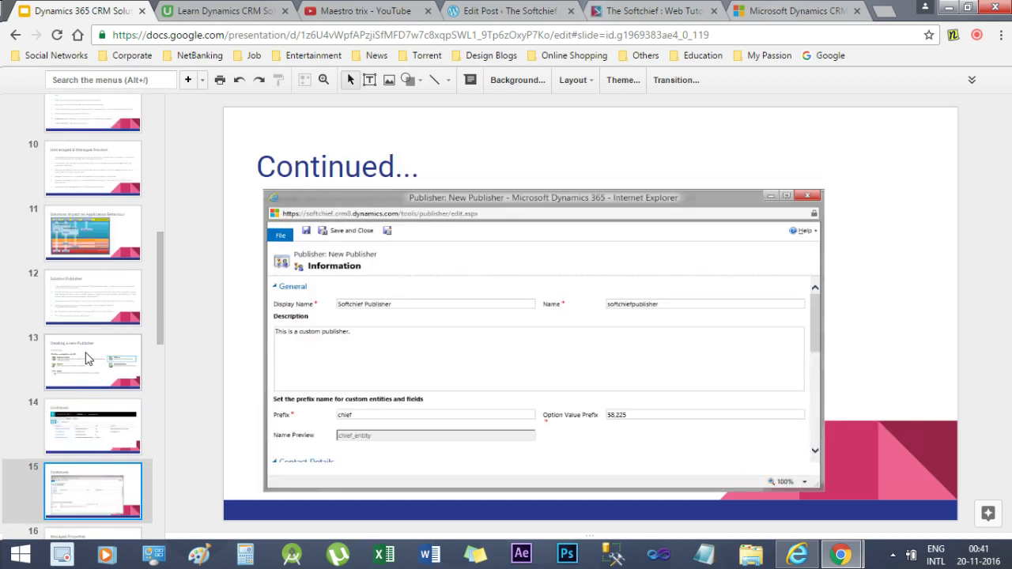
# Step: Advance the presentation to the Managed Properties slide
pyautogui.press('Down')
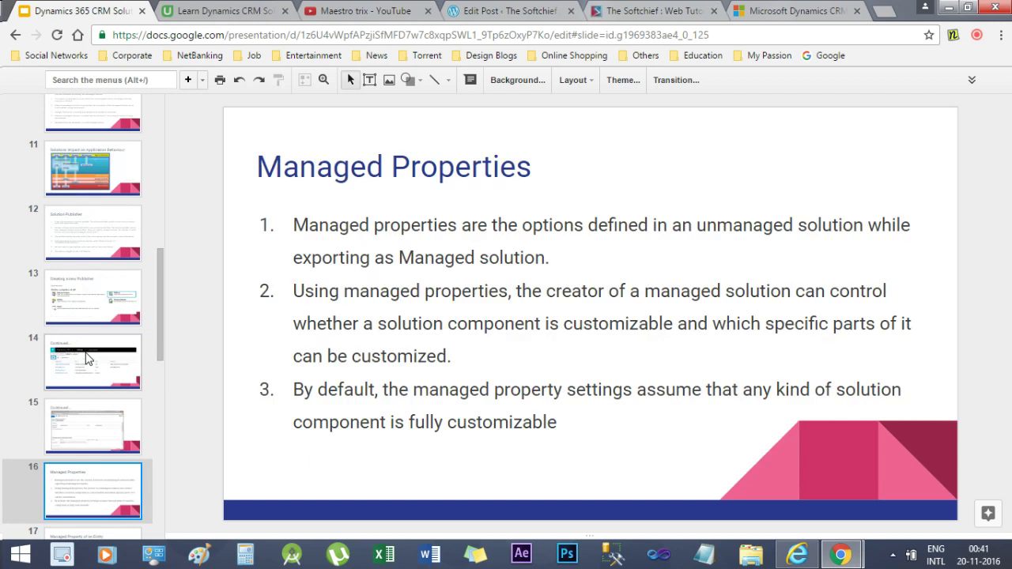
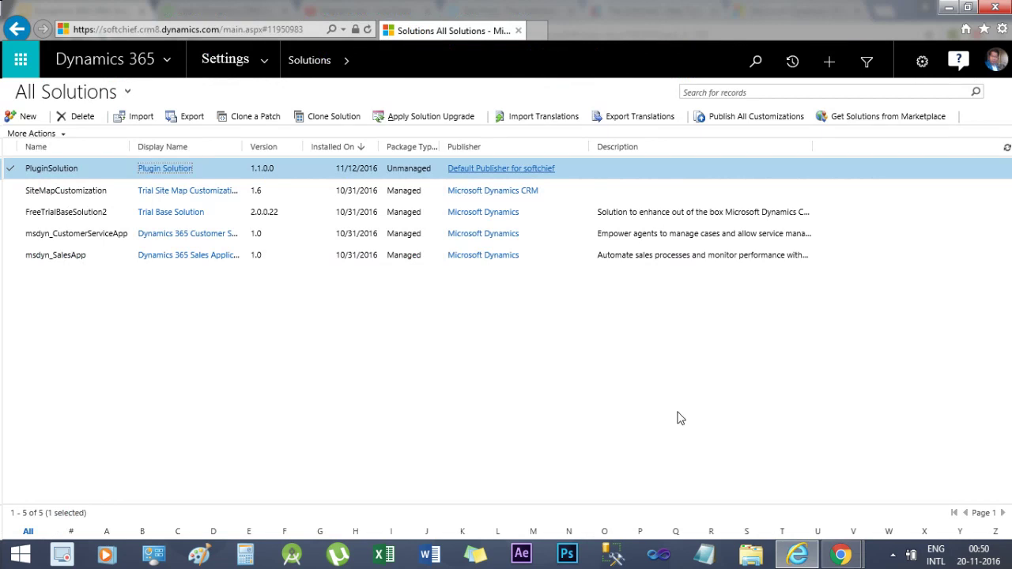
# Step: Switch to Dynamics 365, create a new solution from the Solutions area and set its display name to "Softchief Solution"
pyautogui.click(267, 68)
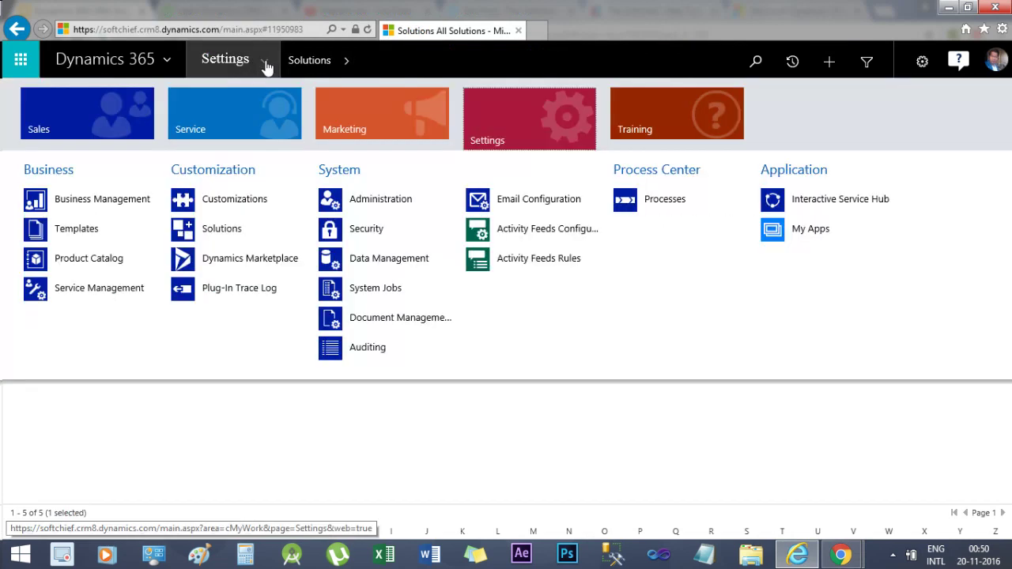
pyautogui.click(218, 230)
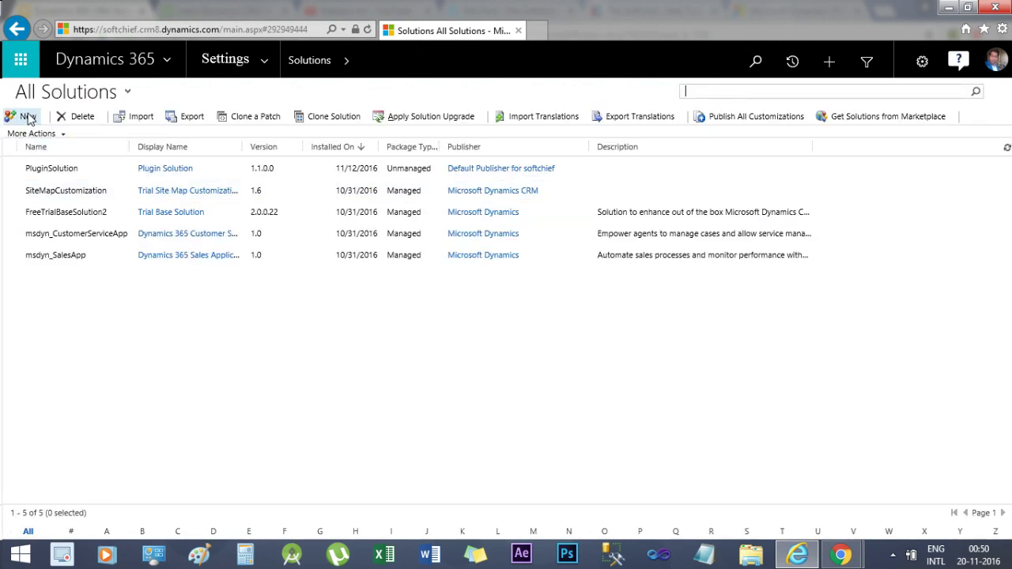
pyautogui.click(28, 117)
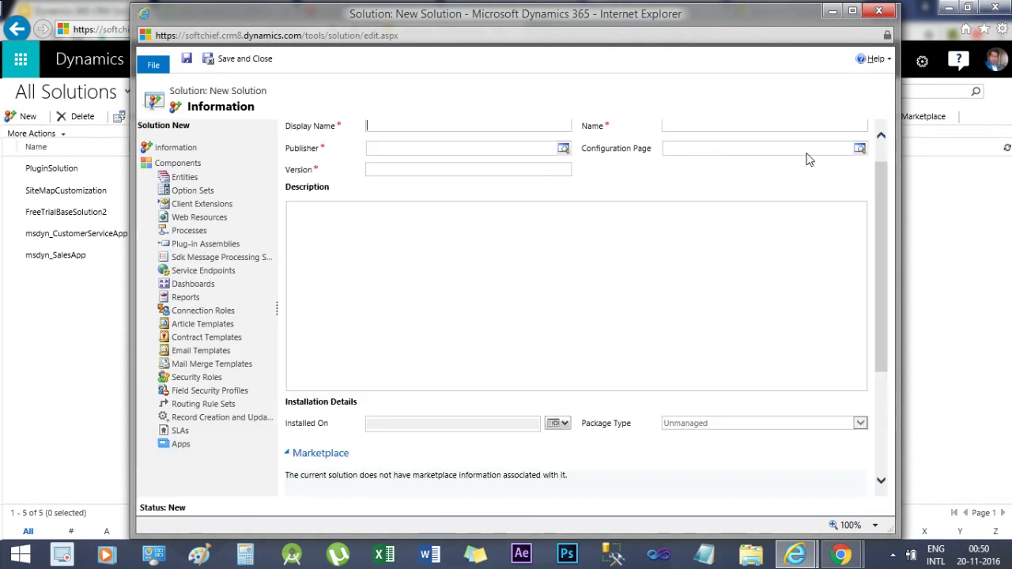
pyautogui.scroll(2, 875, 205)
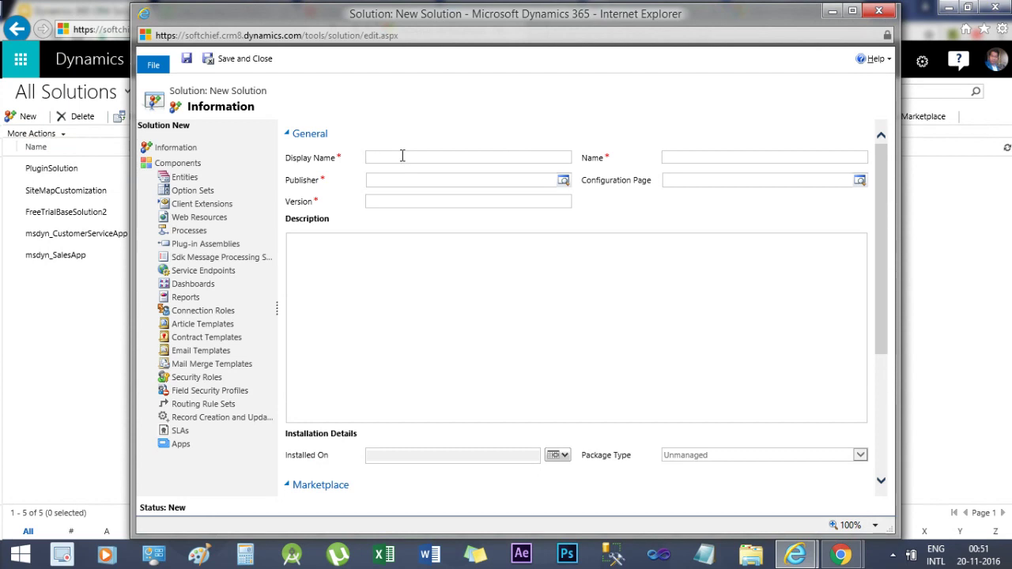
pyautogui.write('Softchief Solution')
pyautogui.press('Tab')
# Step: Look up the publisher records and assign Softchief Publisher as the new solution's publisher
pyautogui.click(688, 173)
pyautogui.click(522, 180)
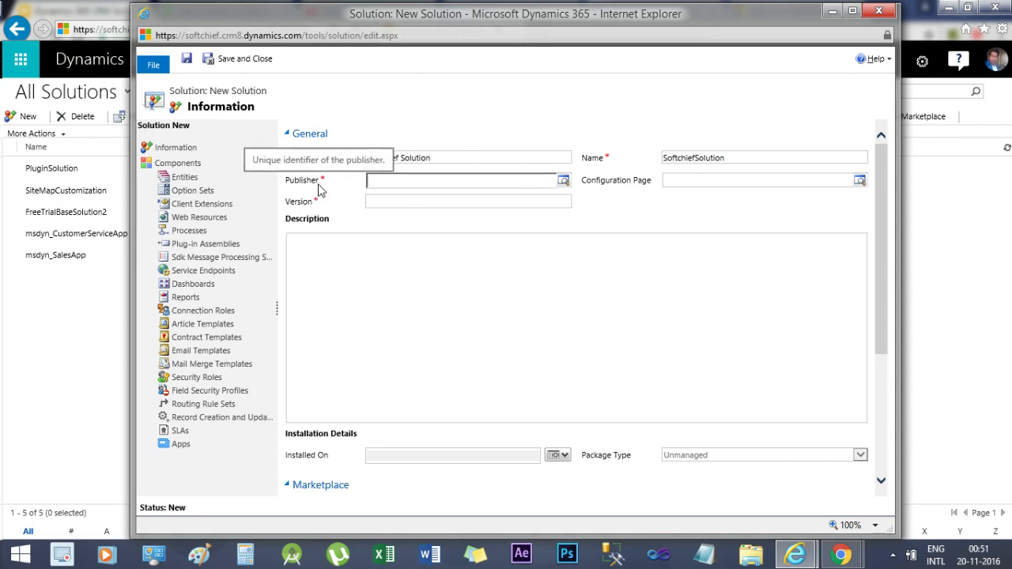
pyautogui.click(564, 182)
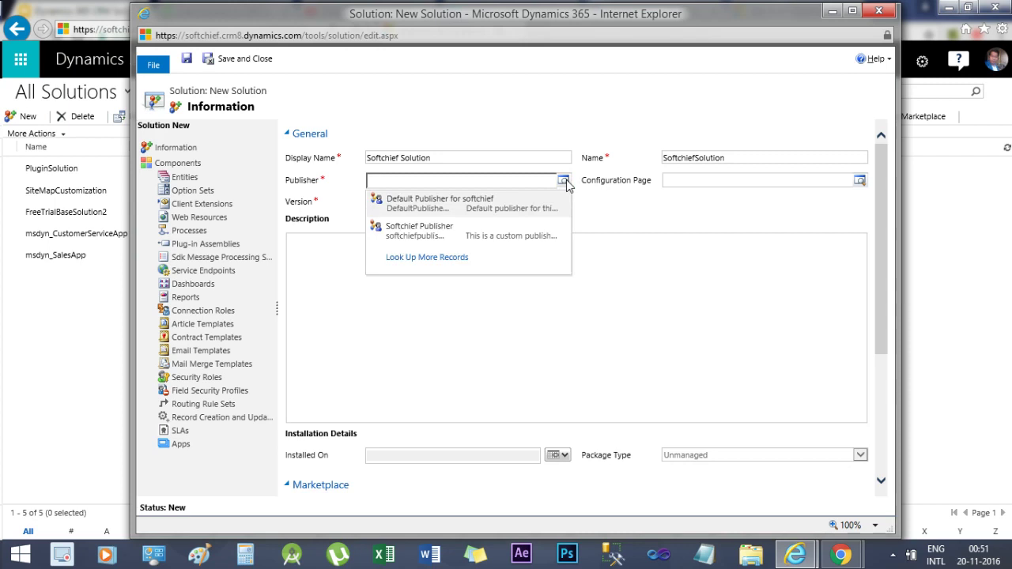
pyautogui.click(449, 257)
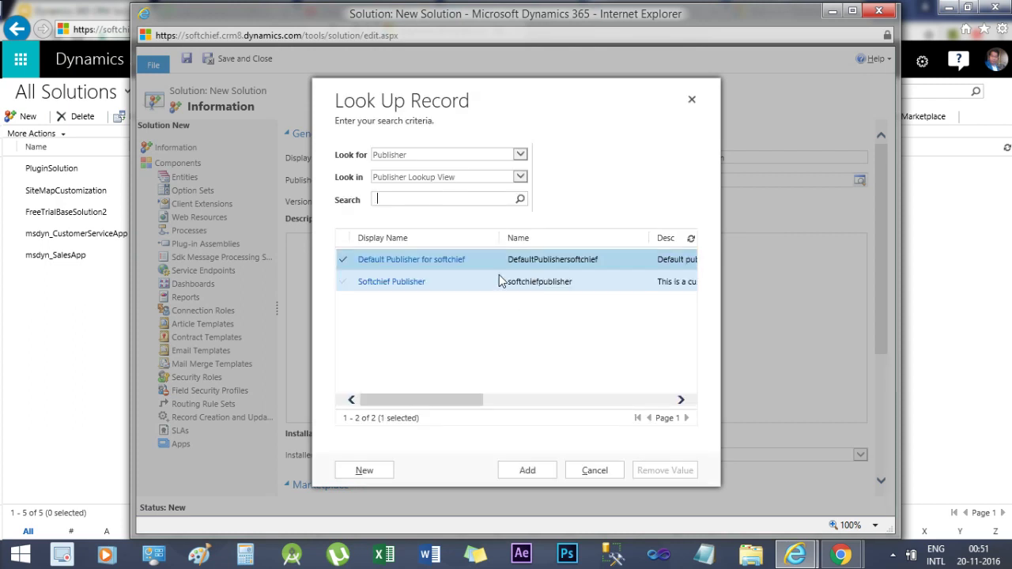
pyautogui.click(477, 288)
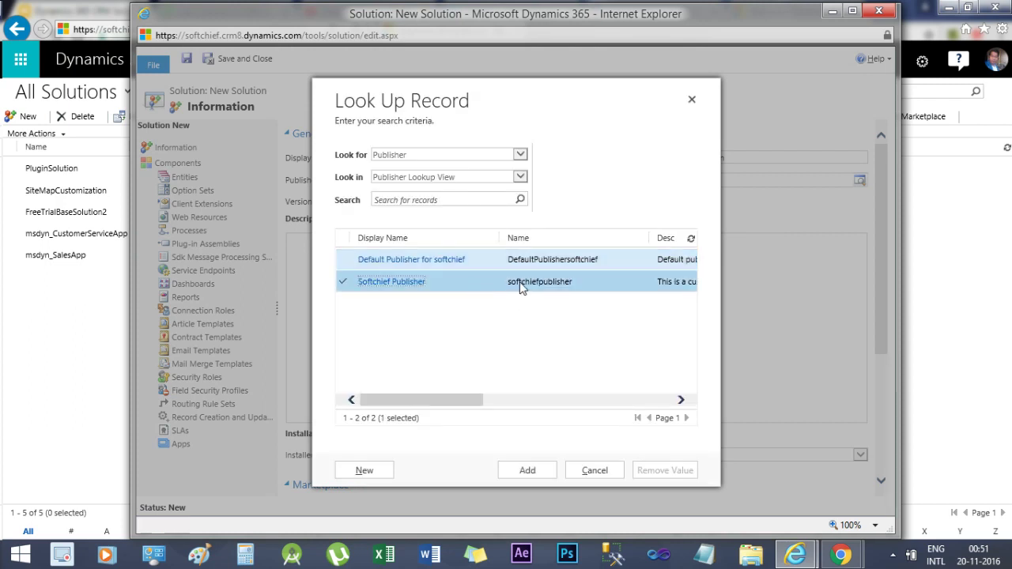
pyautogui.click(544, 472)
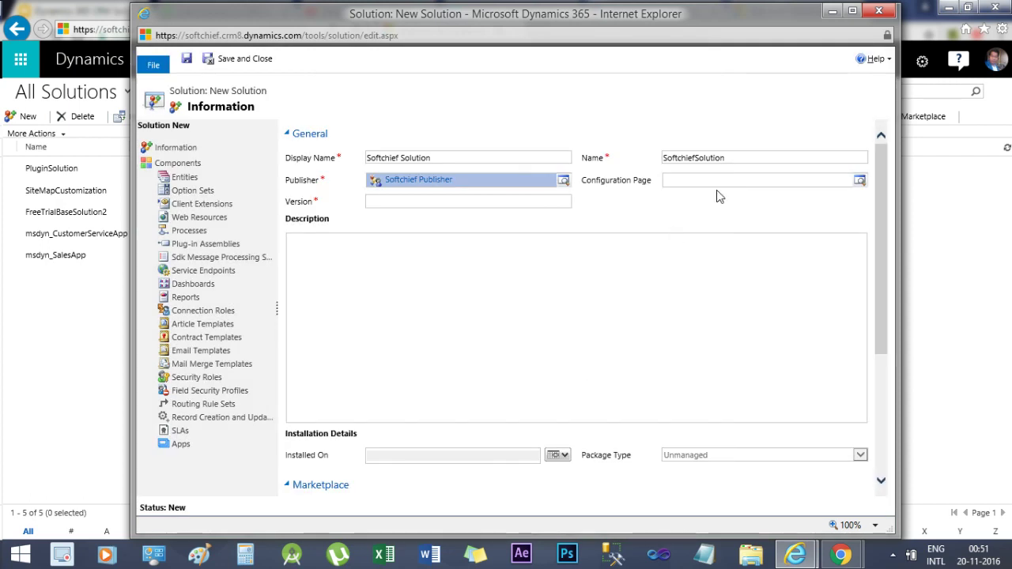
# Step: Set the new solution's version to 1.0.0.0
pyautogui.click(693, 181)
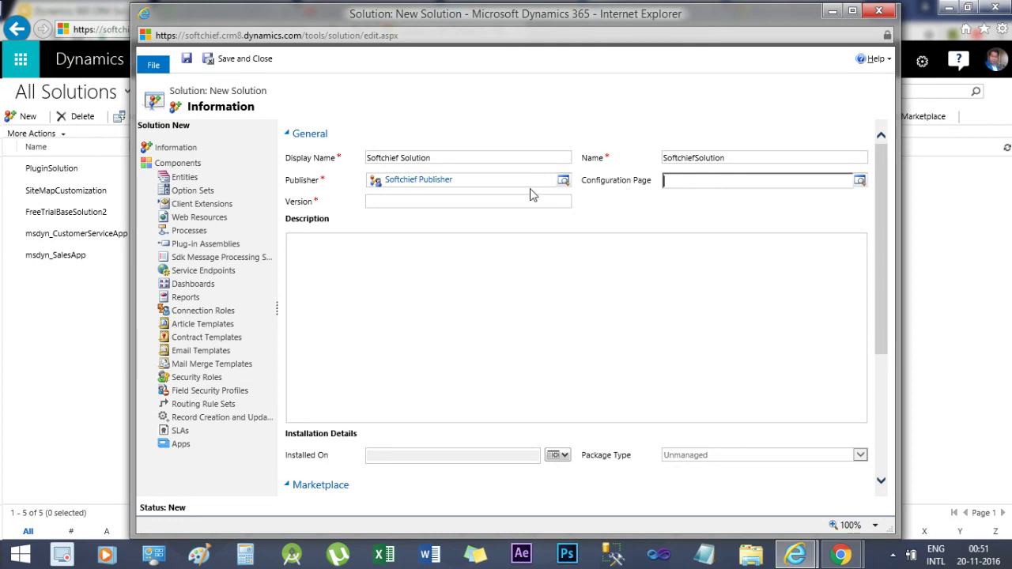
pyautogui.click(502, 204)
pyautogui.write('1')
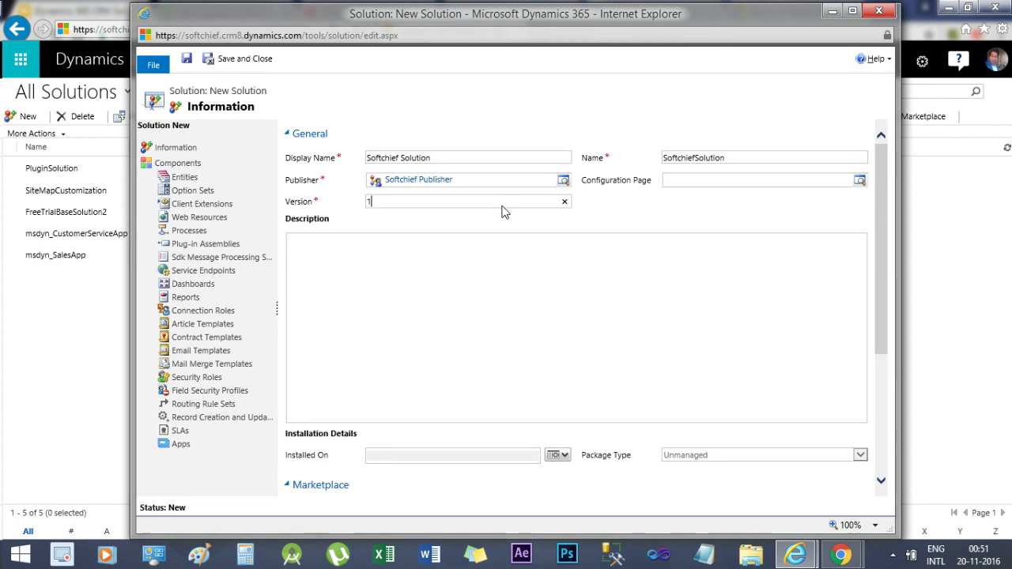
pyautogui.write('.0.0.0')
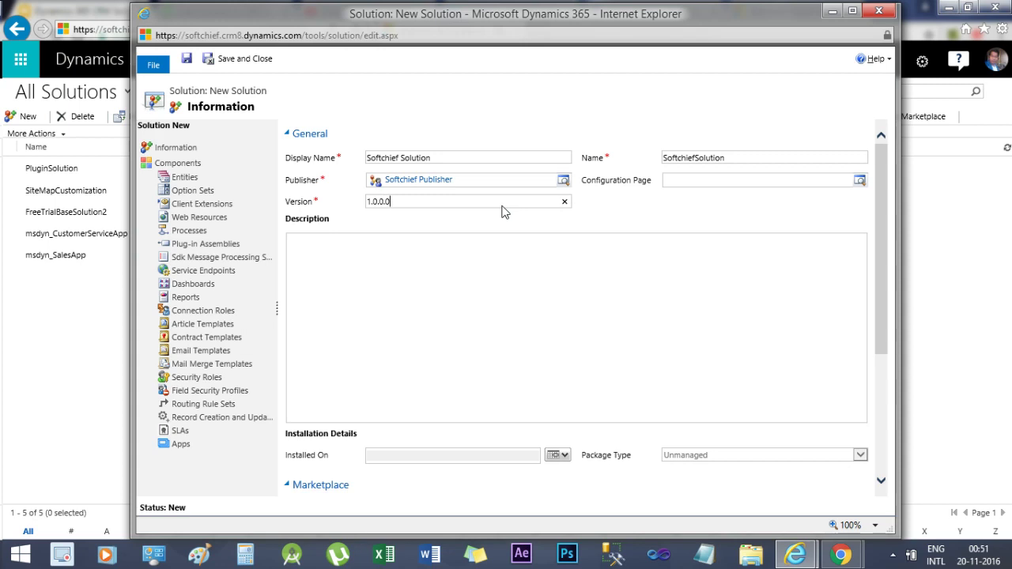
pyautogui.moveTo(420, 202); pyautogui.dragTo(365, 201)
pyautogui.click(368, 201)
pyautogui.hotkey('shift', 'End')
pyautogui.click(399, 201)
pyautogui.click(645, 219)
# Step: Describe the solution as "This is a custom solution." and save it, keeping the form open
pyautogui.click(331, 260)
pyautogui.write('This is a custom solution.')
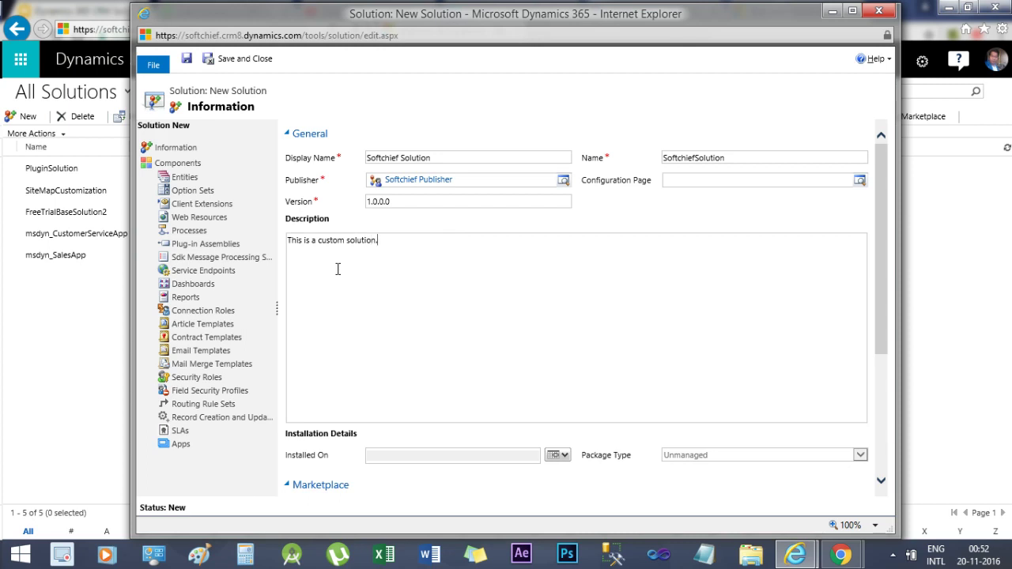
pyautogui.moveTo(882, 213)
pyautogui.mouseDown()
pyautogui.moveTo(885, 298)
pyautogui.moveTo(888, 198)
pyautogui.mouseUp()
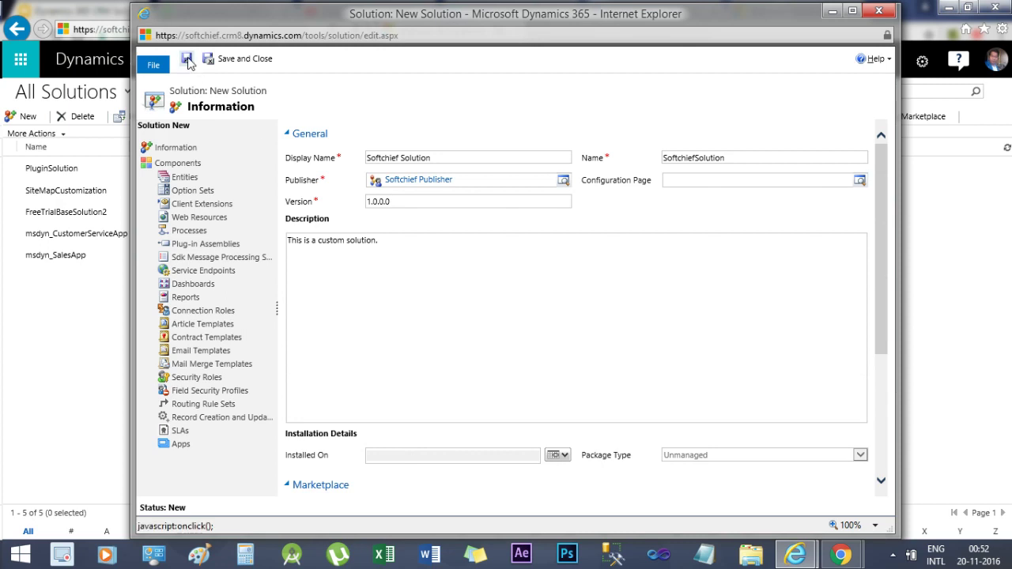
pyautogui.click(187, 60)
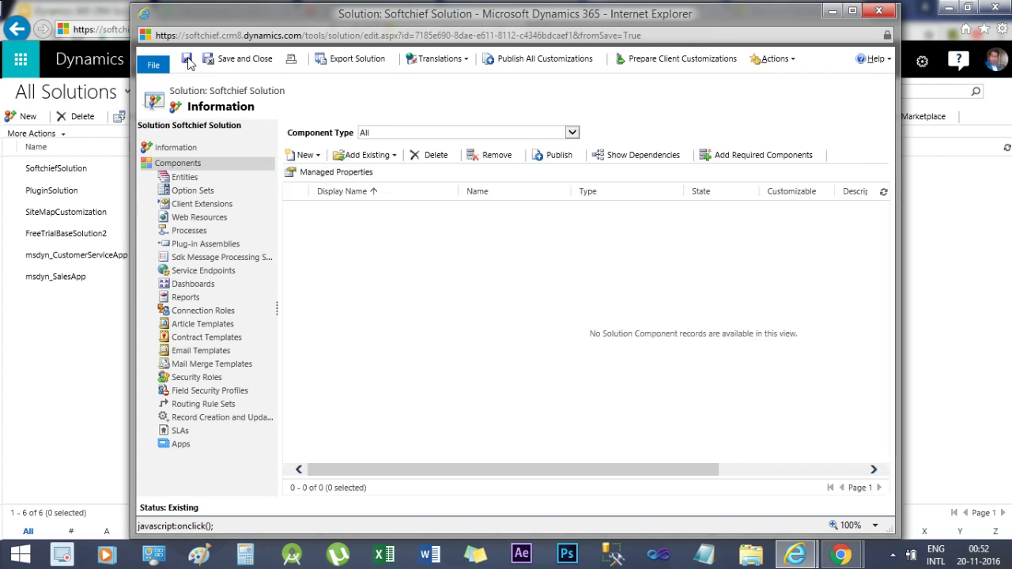
pyautogui.moveTo(212, 91); pyautogui.dragTo(272, 95)
pyautogui.click(272, 94)
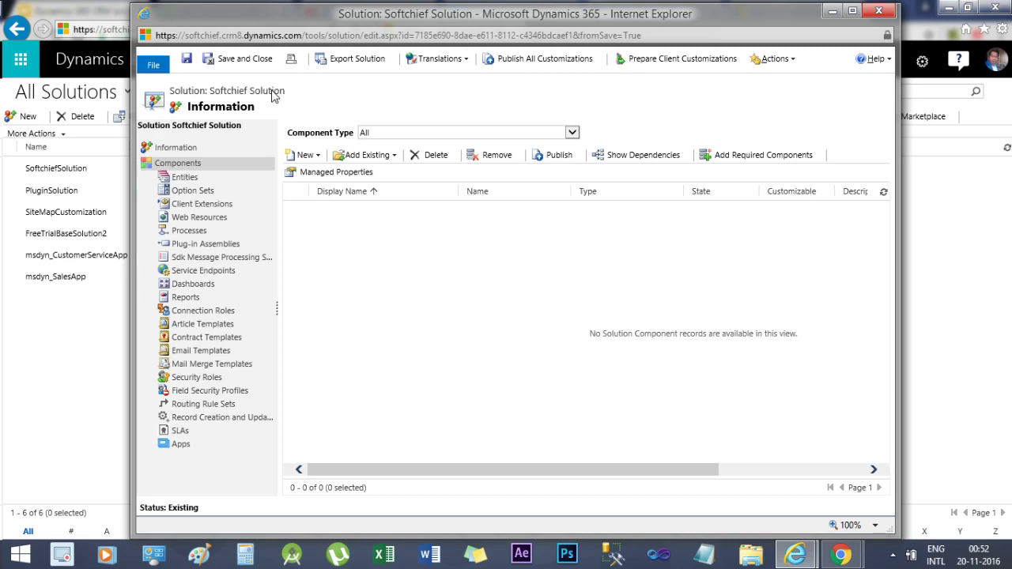
# Step: Start a new entity in Softchief Solution with the display name "Travel" and the plural name "Travels"
pyautogui.click(188, 180)
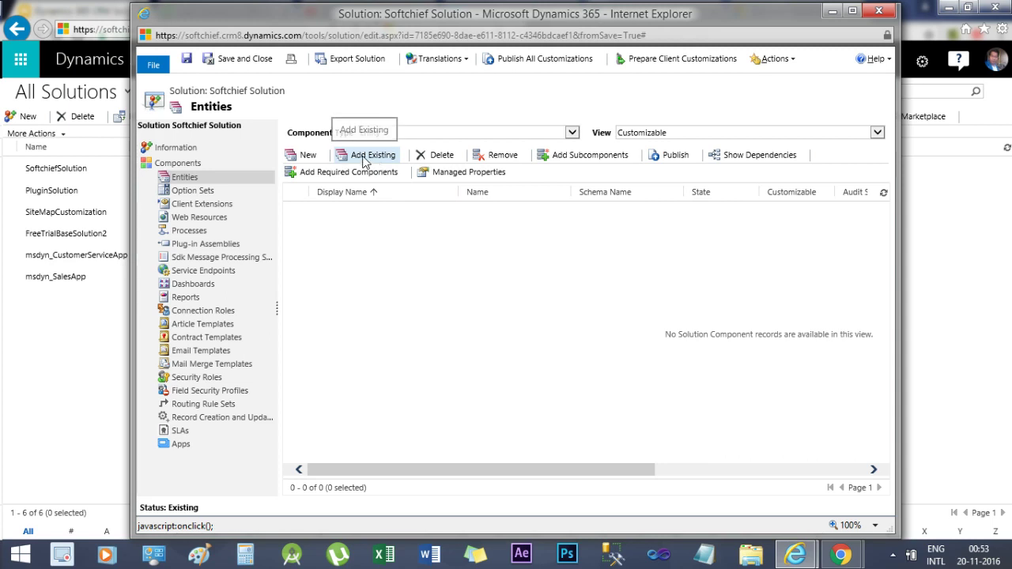
pyautogui.click(306, 156)
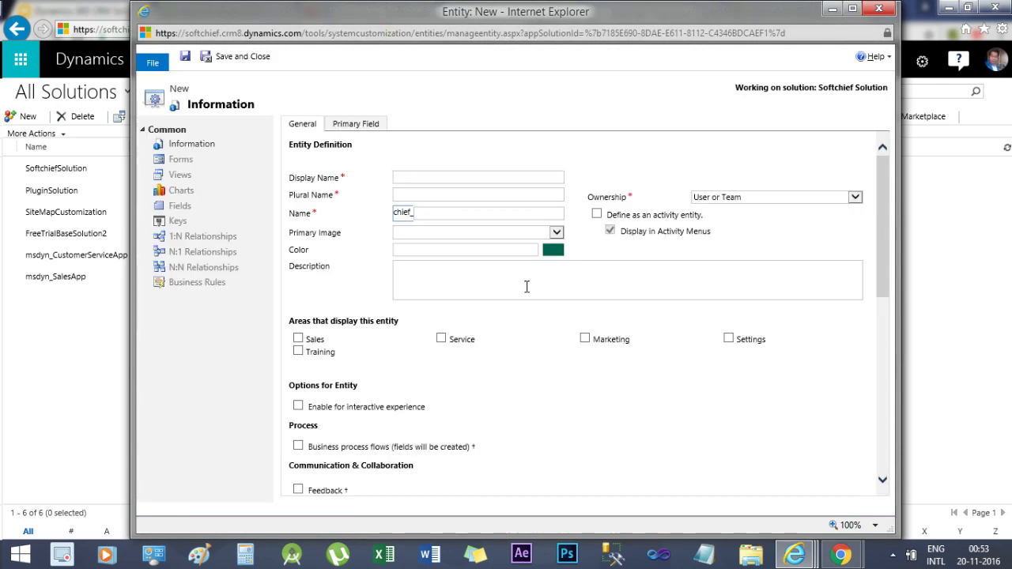
pyautogui.write('Travel')
pyautogui.click(498, 196)
pyautogui.write('Travels')
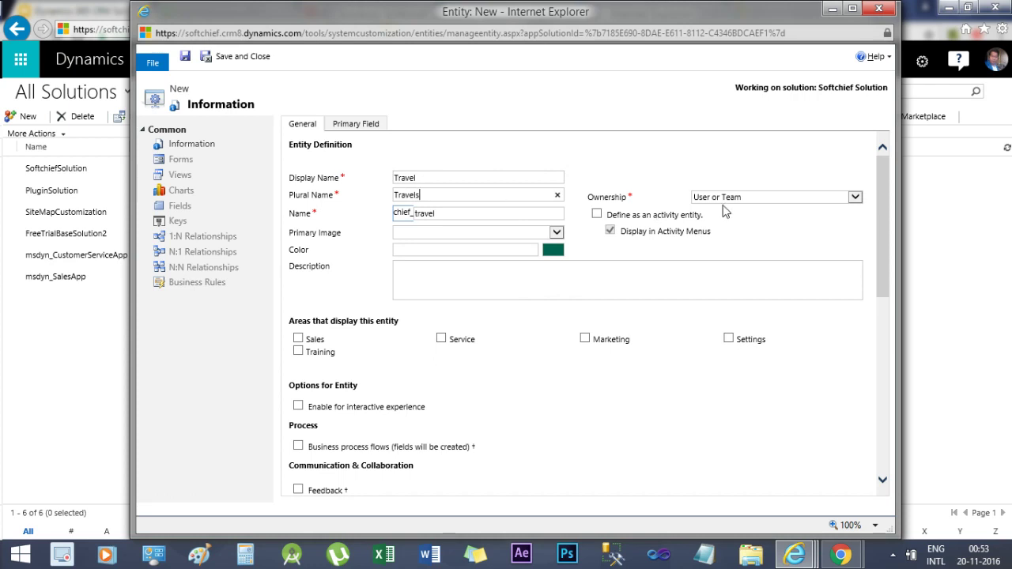
# Step: Make the Travel entity appear in the Sales area, save it and close its form
pyautogui.moveTo(881, 249)
pyautogui.mouseDown()
pyautogui.moveTo(881, 312)
pyautogui.moveTo(886, 261)
pyautogui.mouseUp()
pyautogui.click(298, 309)
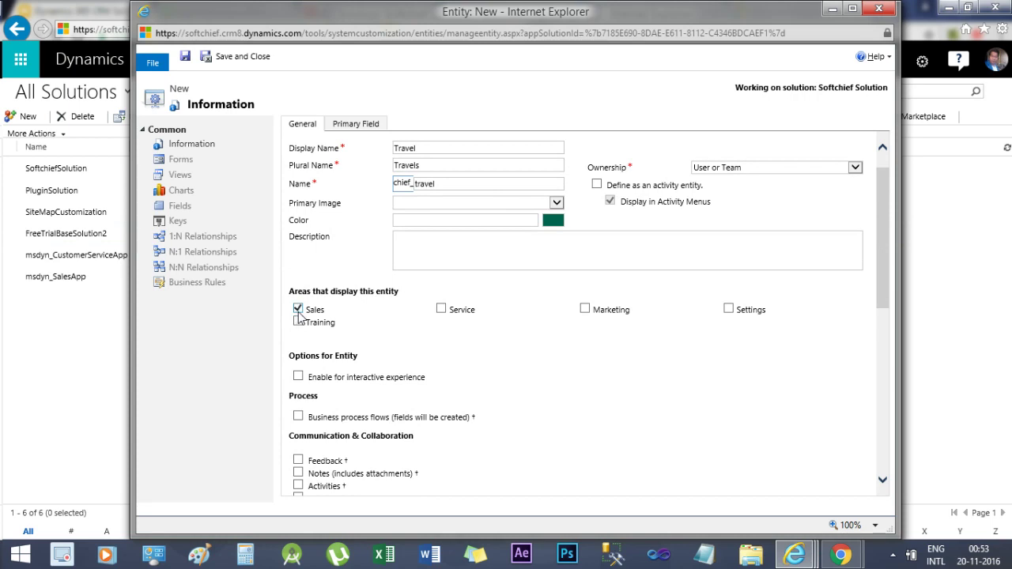
pyautogui.moveTo(881, 283); pyautogui.dragTo(923, 231)
pyautogui.hotkey('ctrl', 's')
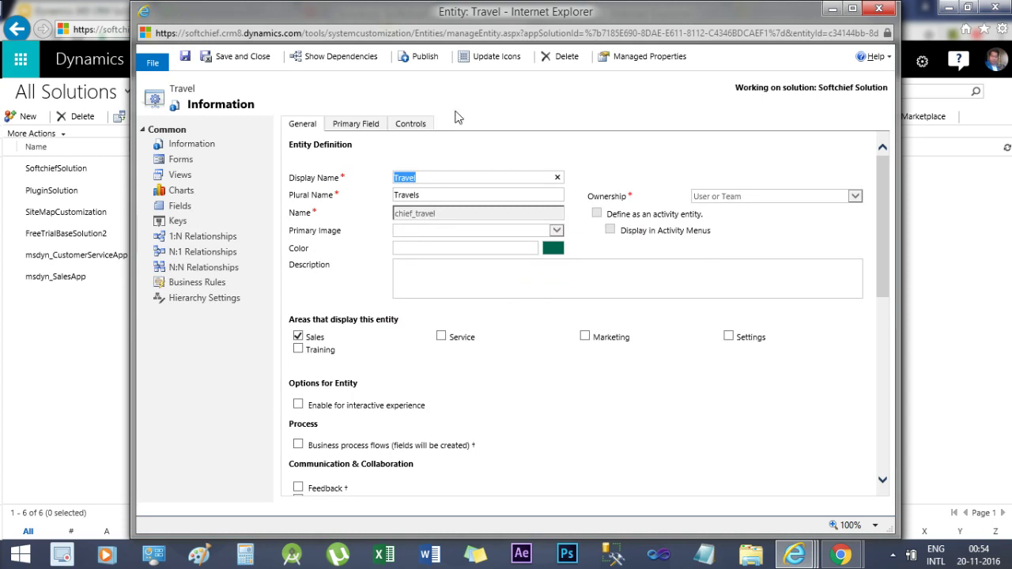
pyautogui.click(876, 10)
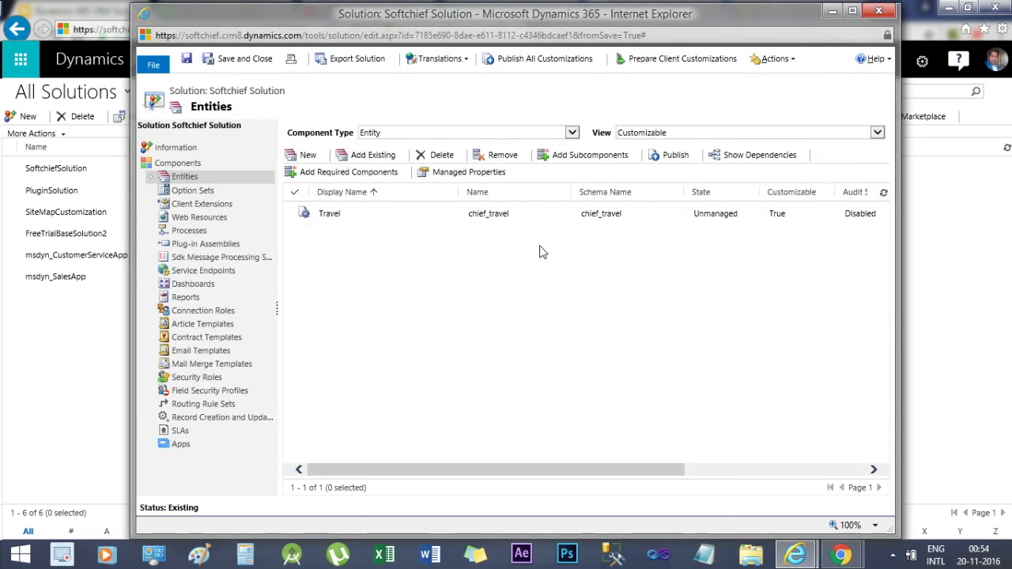
# Step: Choose the existing Account entity as a component for the solution and proceed to its asset selection
pyautogui.click(390, 220)
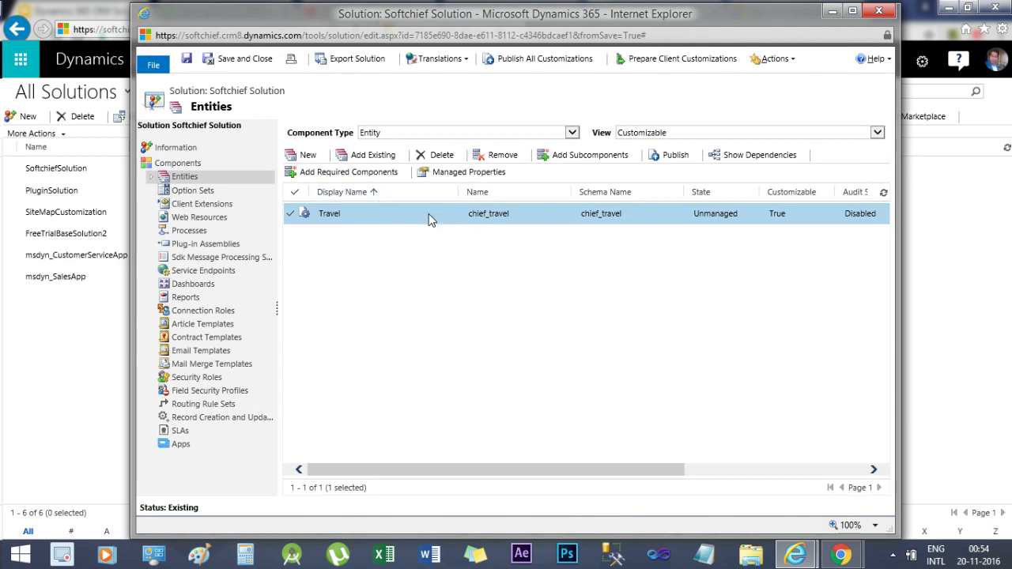
pyautogui.click(372, 158)
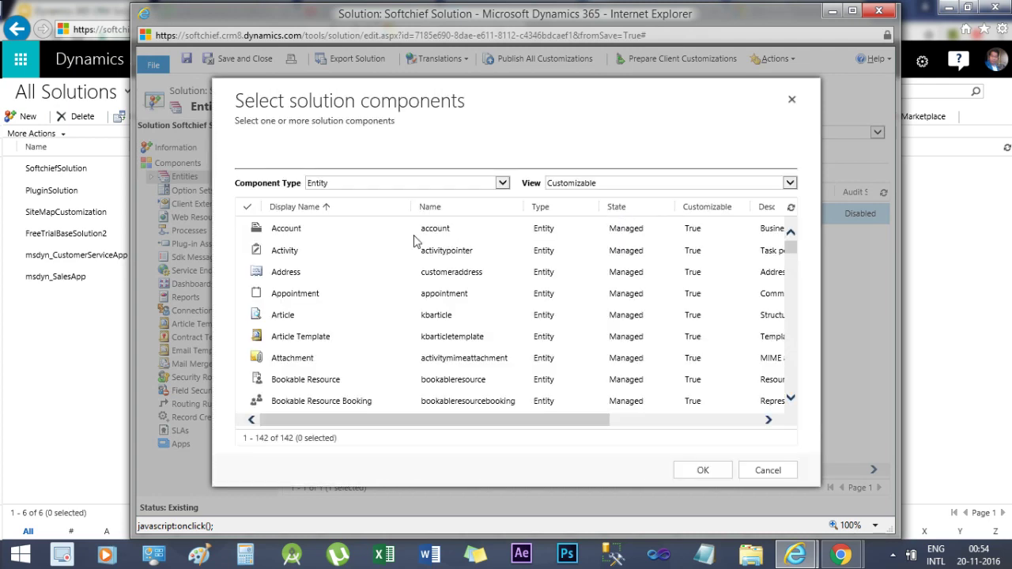
pyautogui.click(353, 231)
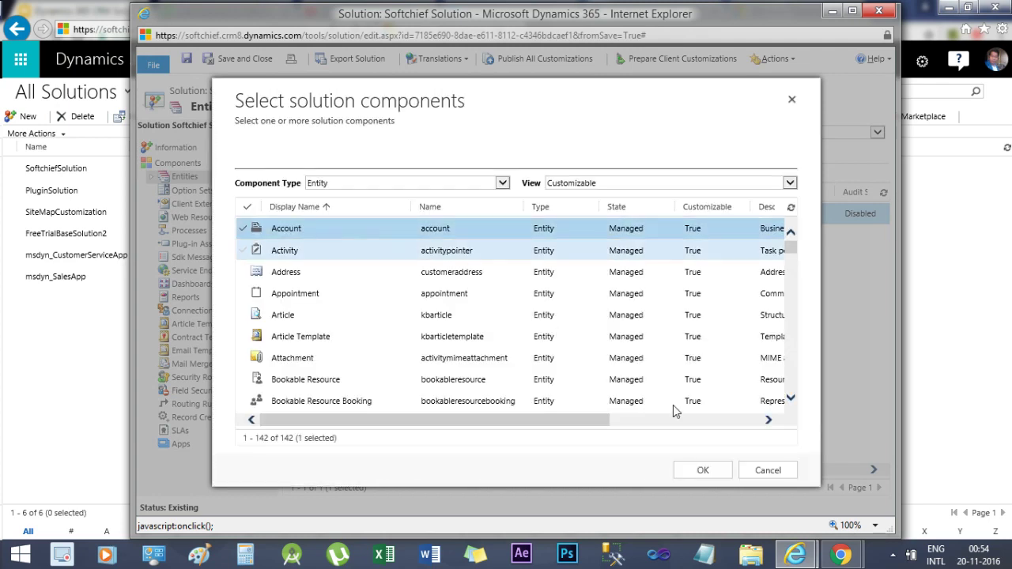
pyautogui.click(704, 473)
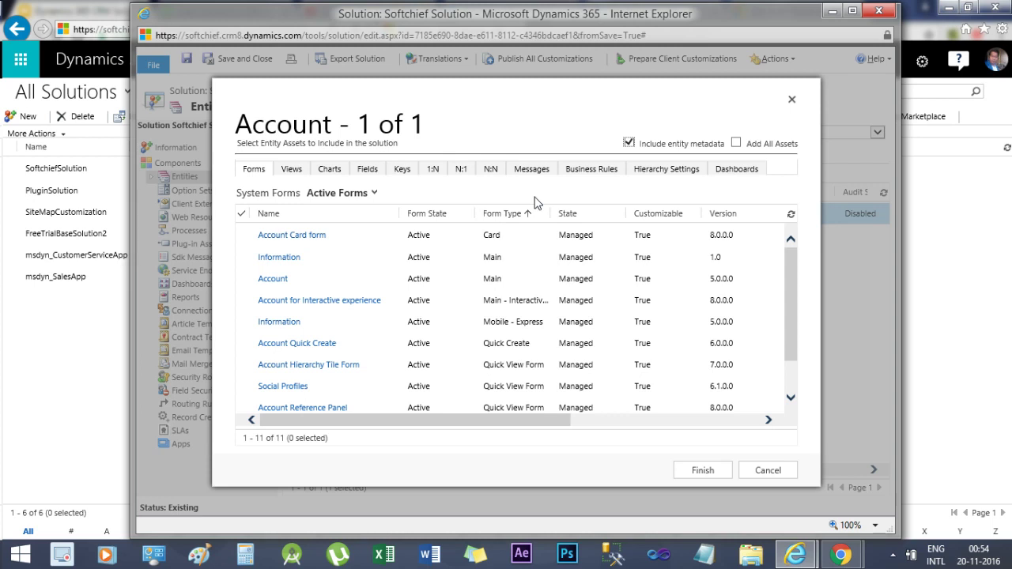
# Step: Review the Account assets available for inclusion, including views, charts, fields, keys, business rules, hierarchy settings, dashboards and forms
pyautogui.click(294, 170)
pyautogui.click(329, 169)
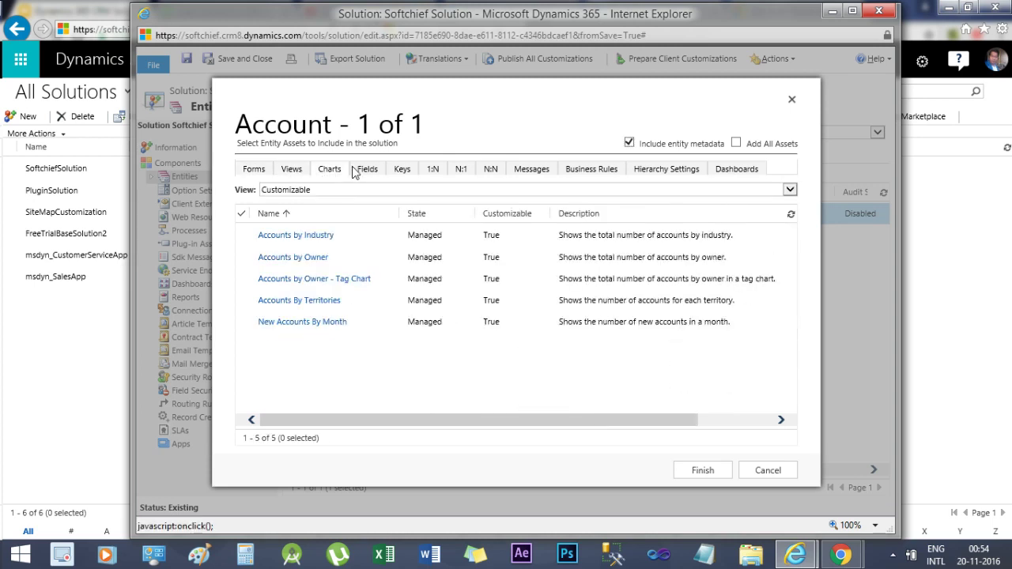
pyautogui.click(368, 169)
pyautogui.click(401, 171)
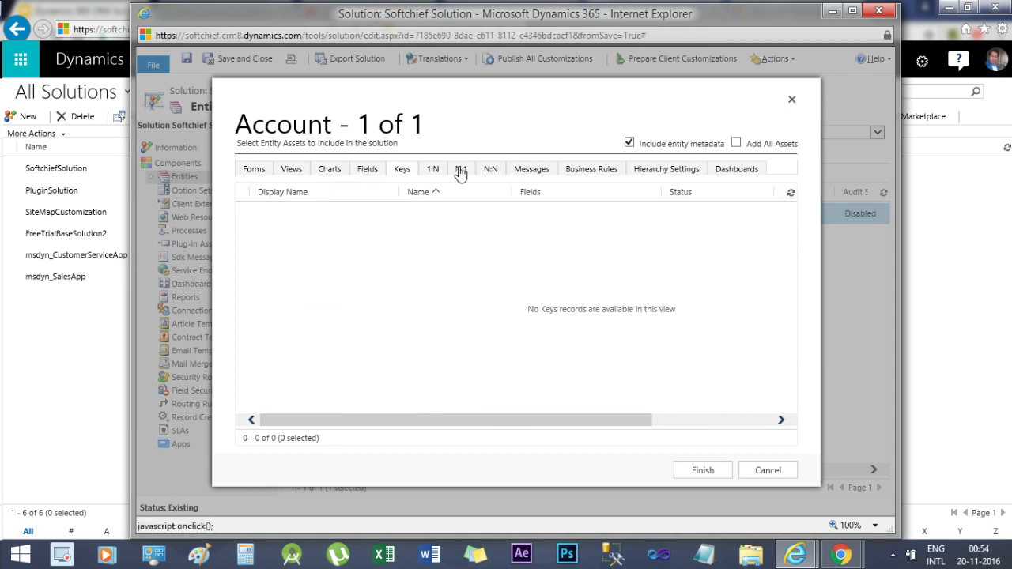
pyautogui.click(588, 173)
pyautogui.click(668, 177)
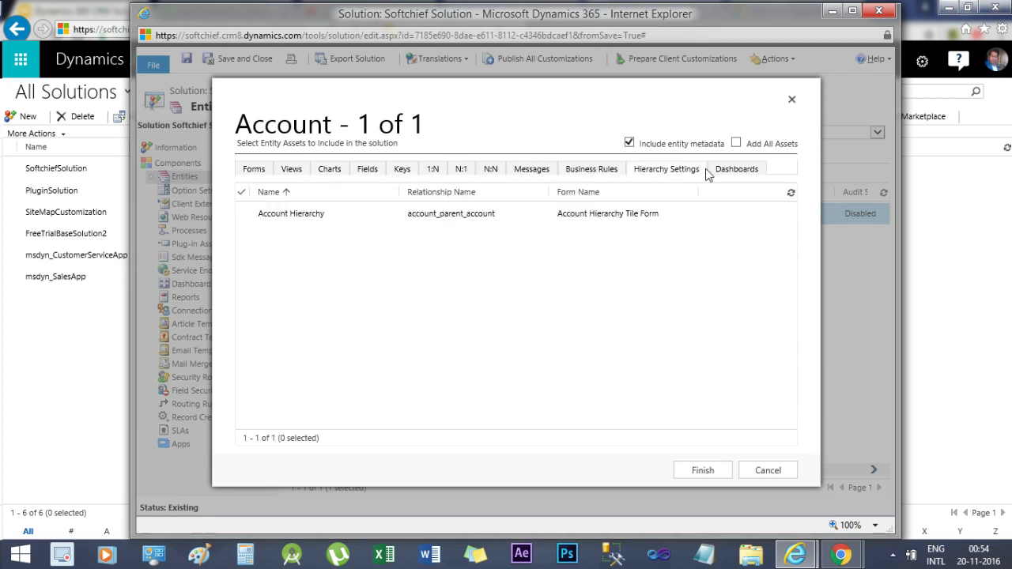
pyautogui.click(728, 171)
pyautogui.click(250, 172)
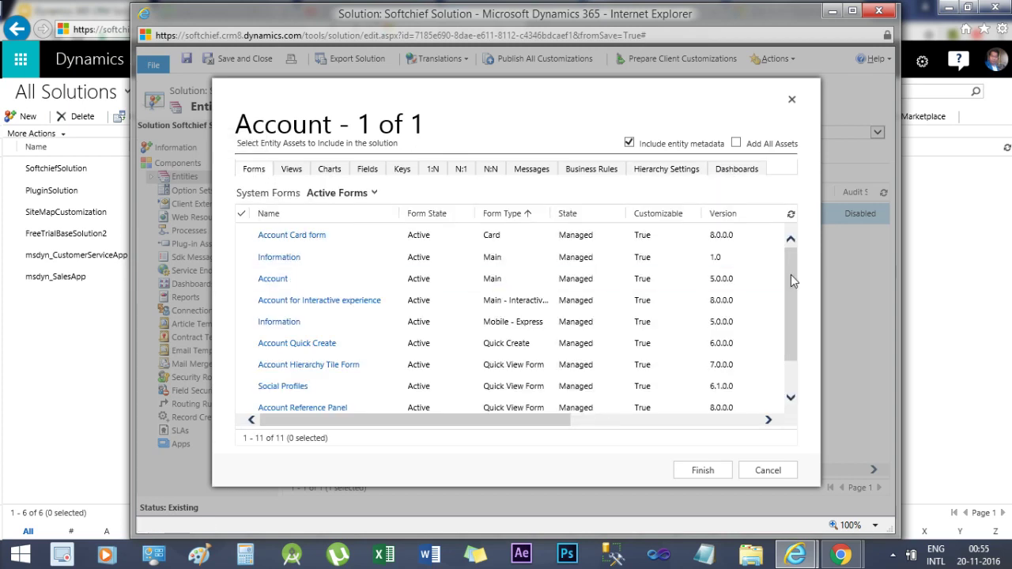
pyautogui.scroll(-2, 788, 308)
pyautogui.scroll(2, 790, 341)
# Step: Include the Account entity's accountnumber field, finish adding the entity to the solution and select Account in the entity list
pyautogui.click(367, 174)
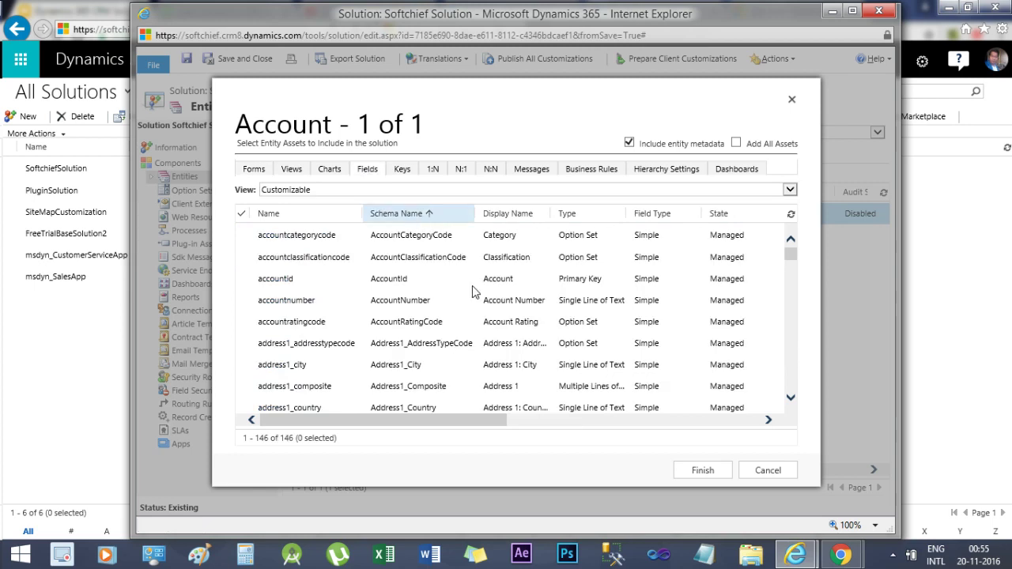
pyautogui.click(434, 307)
pyautogui.click(707, 477)
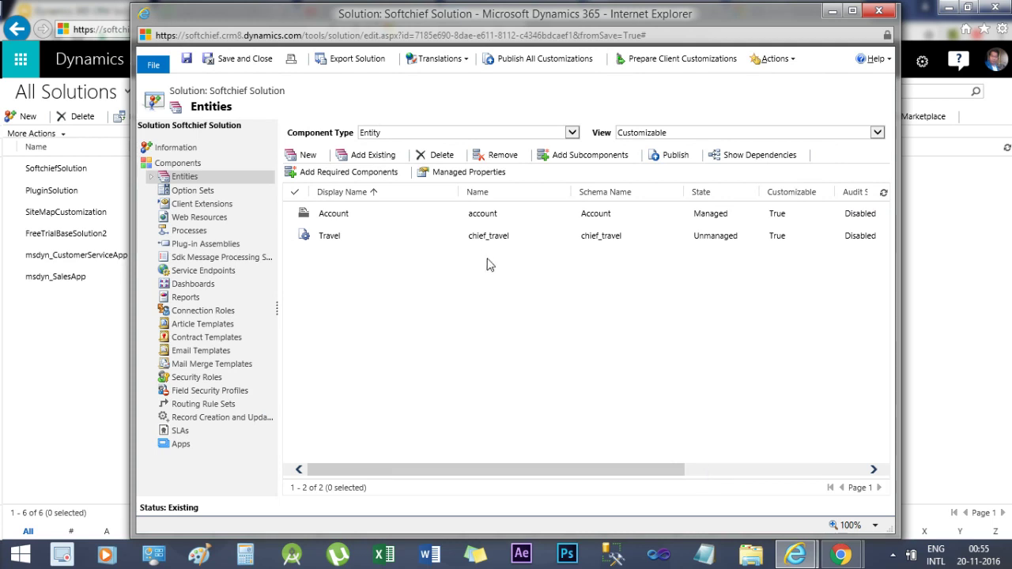
pyautogui.click(441, 220)
pyautogui.moveTo(639, 466); pyautogui.dragTo(545, 484)
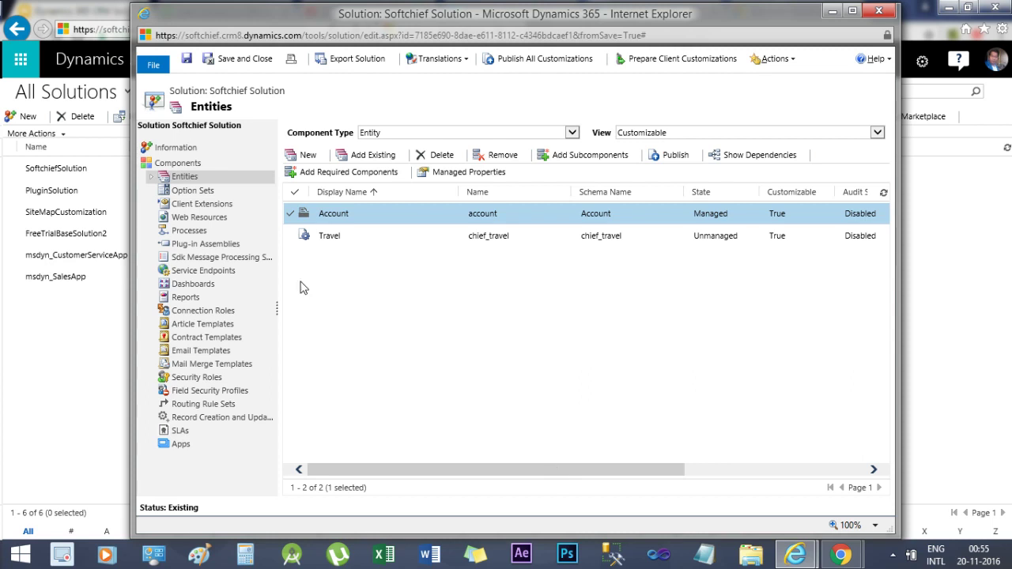
# Step: Add the existing GenerateInvoiceDetails plug-in assembly to the solution's components
pyautogui.click(204, 192)
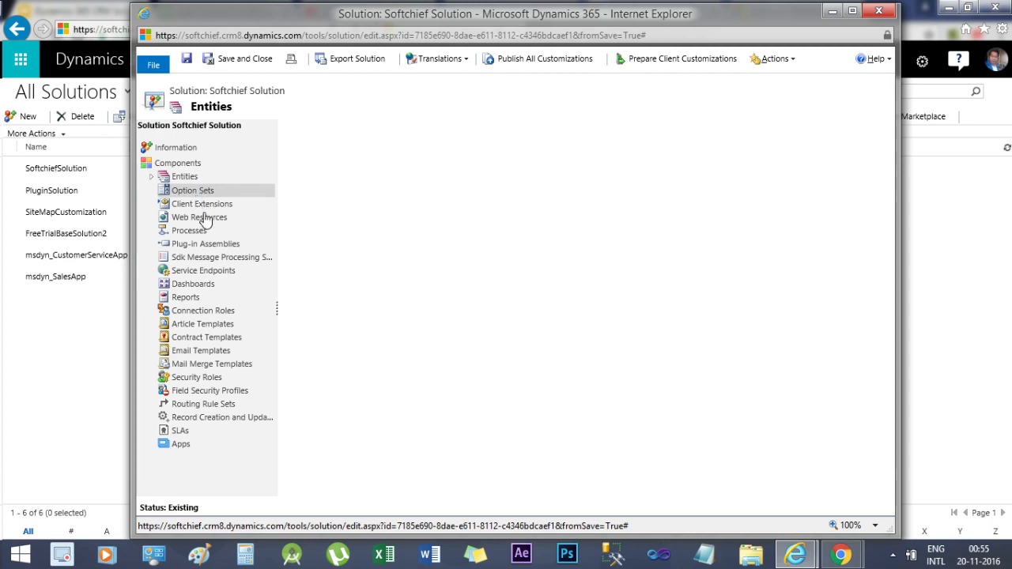
pyautogui.click(203, 218)
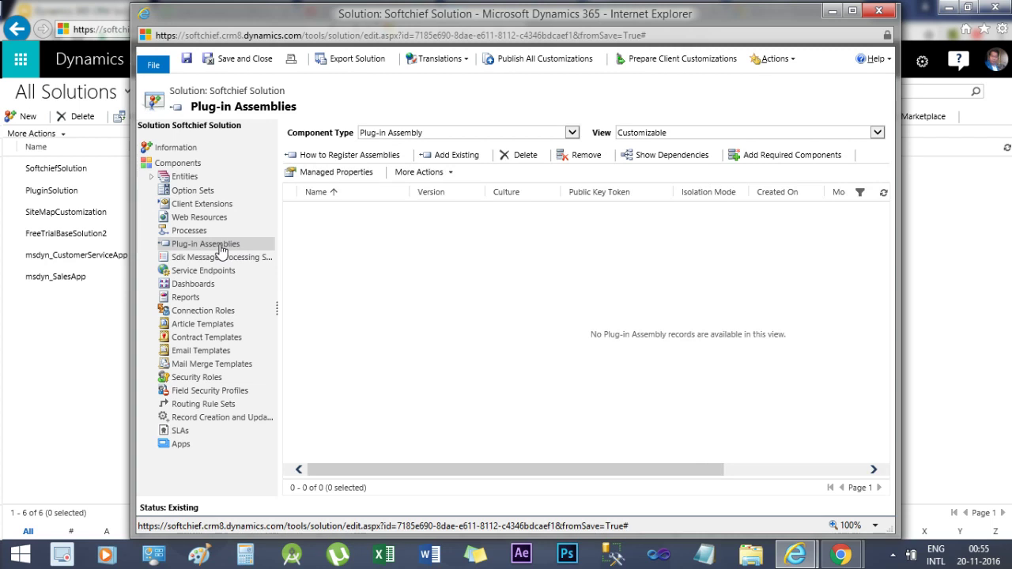
pyautogui.click(454, 159)
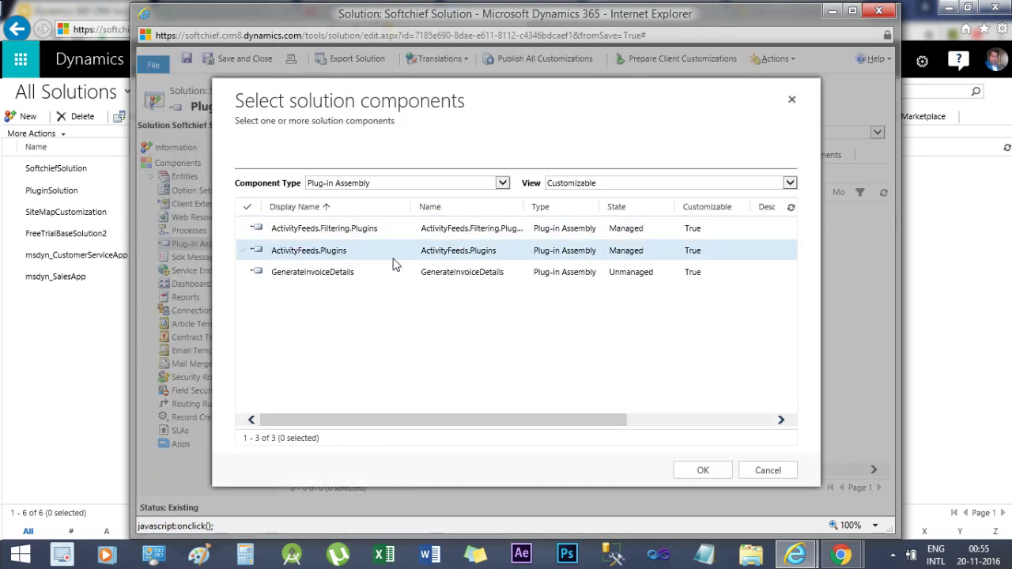
pyautogui.click(385, 275)
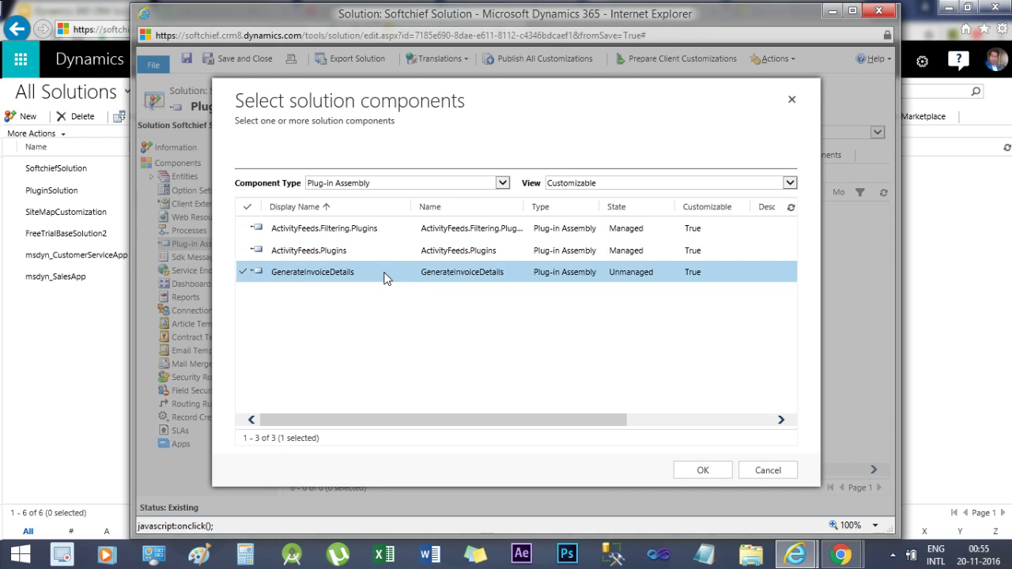
pyautogui.click(701, 472)
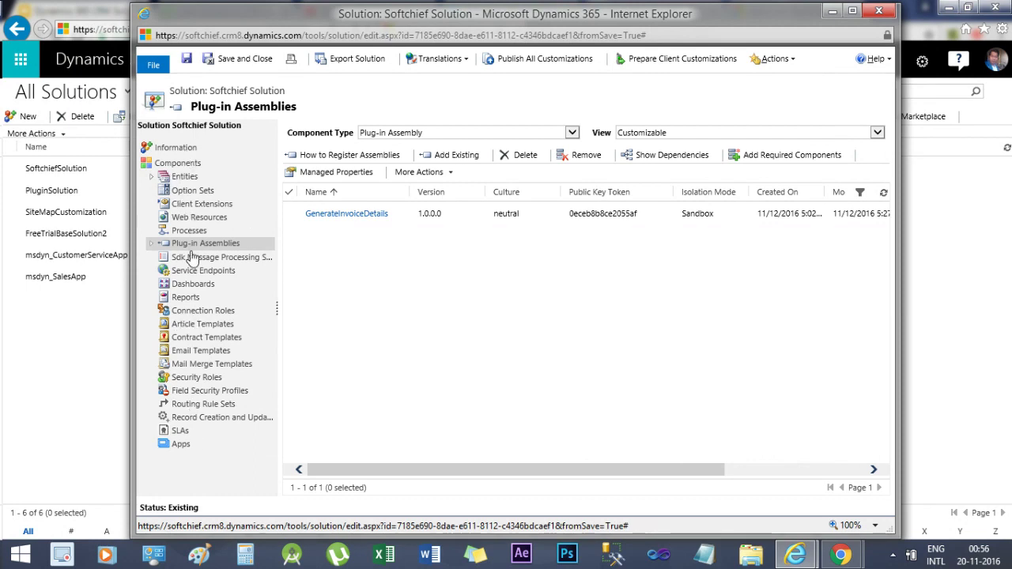
# Step: Save the solution from its general information page and publish all customizations at the start of its export
pyautogui.click(178, 149)
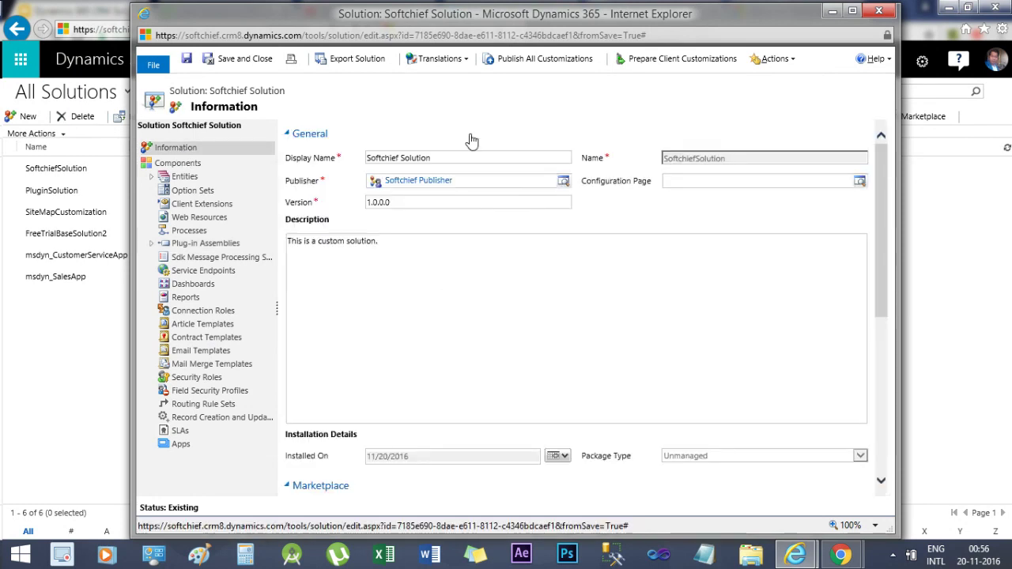
pyautogui.click(187, 60)
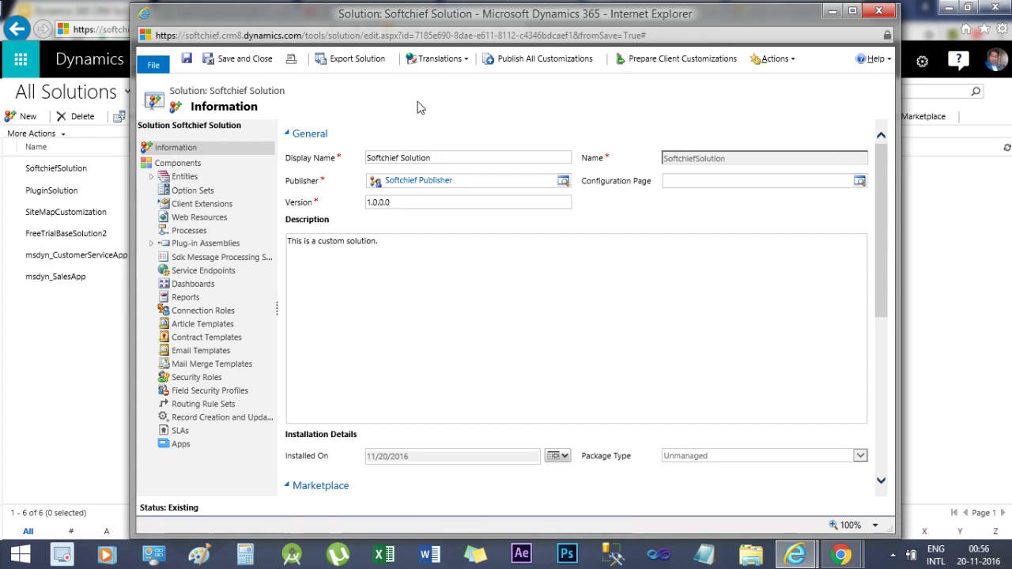
pyautogui.click(372, 66)
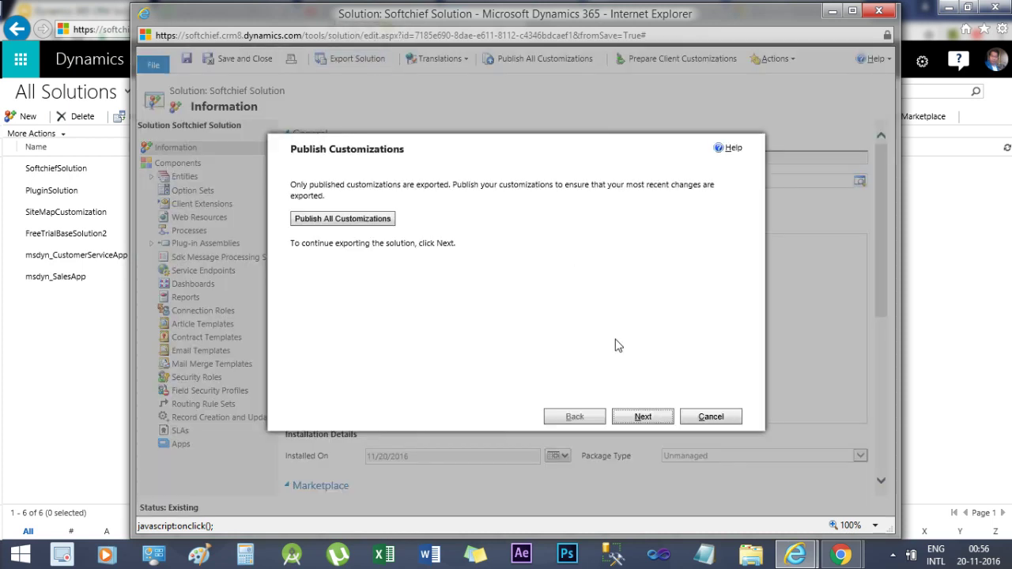
pyautogui.click(380, 226)
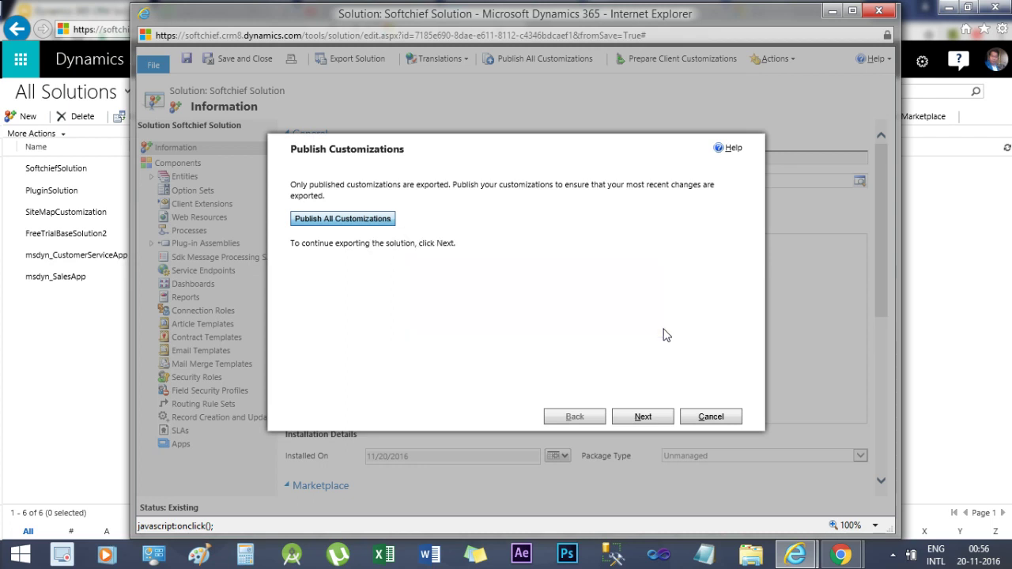
# Step: Export the solution as a managed package for Dynamics 365 version 8.2, including the Customization system settings
pyautogui.click(644, 417)
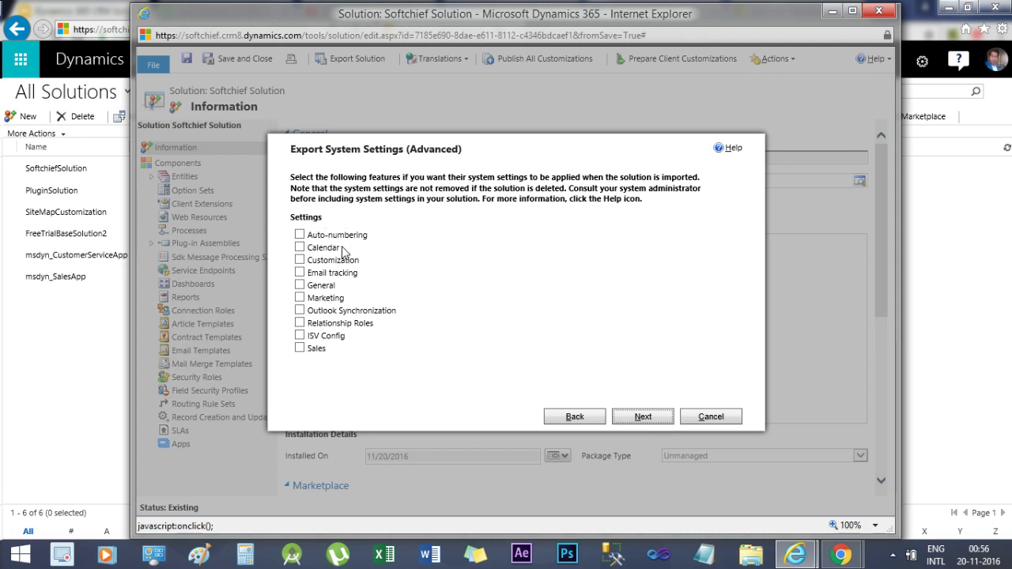
pyautogui.click(299, 262)
pyautogui.click(650, 419)
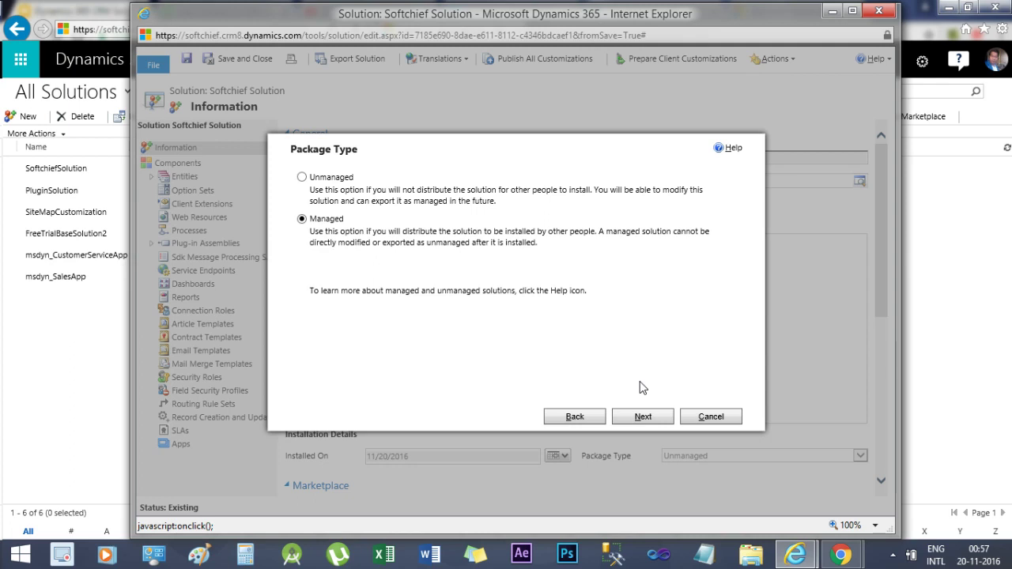
pyautogui.click(637, 418)
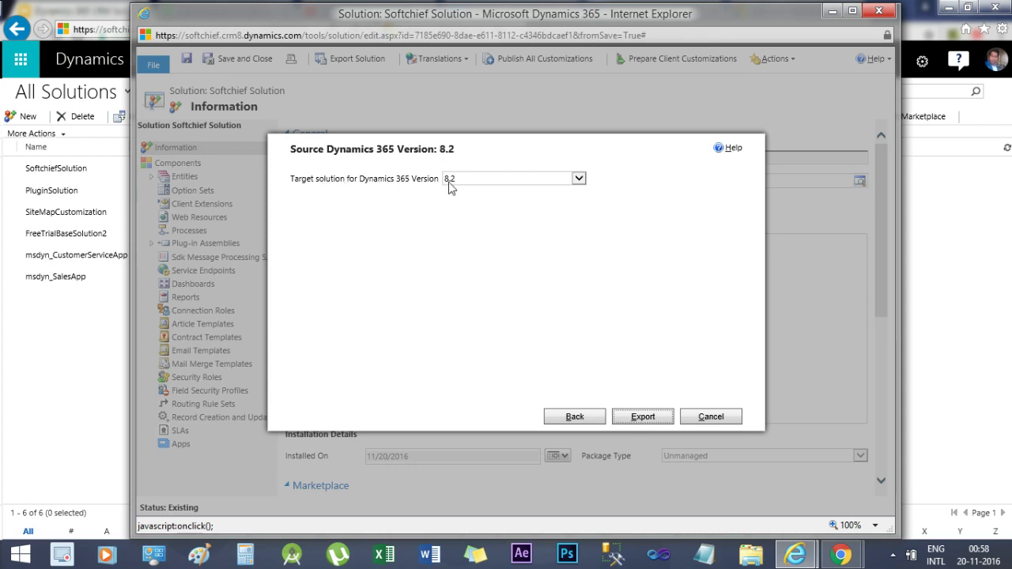
pyautogui.click(577, 180)
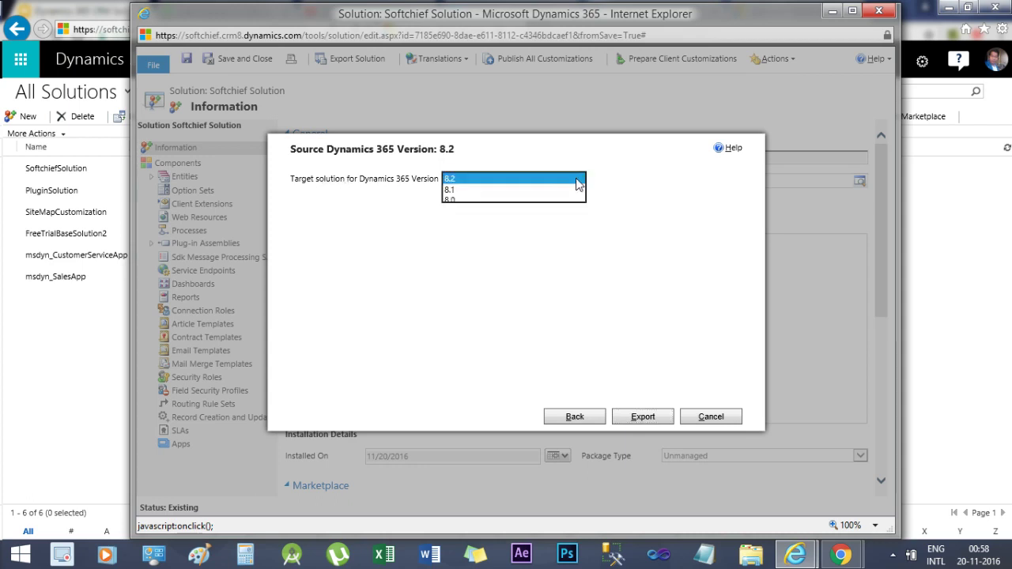
pyautogui.click(565, 180)
pyautogui.click(643, 417)
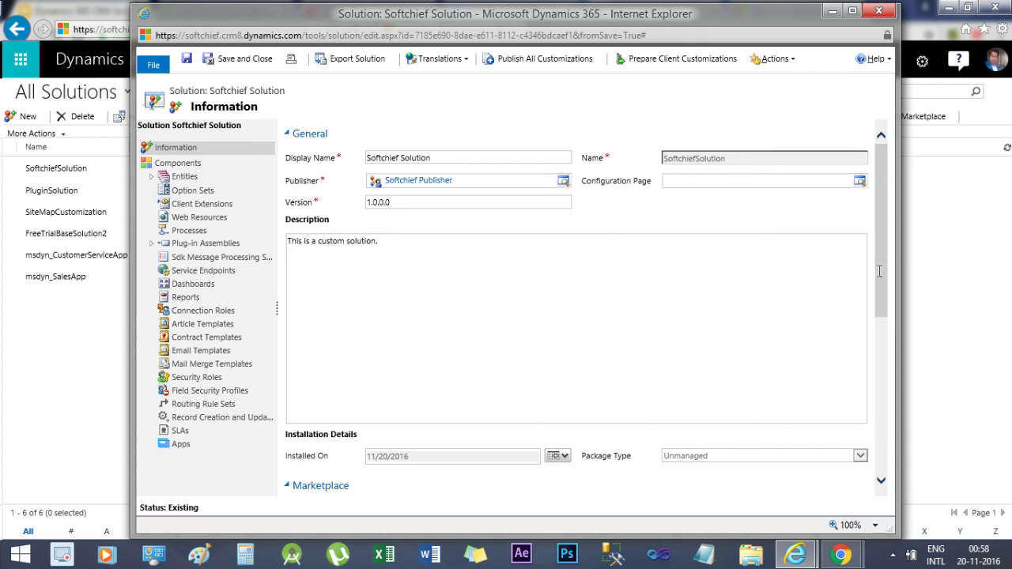
# Step: Save the exported SoftchiefSolution_1_0_0_0_managed ZIP archive in the MSD 365 CRM Solutions - 19112016 folder under SoftVids
pyautogui.moveTo(883, 273); pyautogui.dragTo(885, 416)
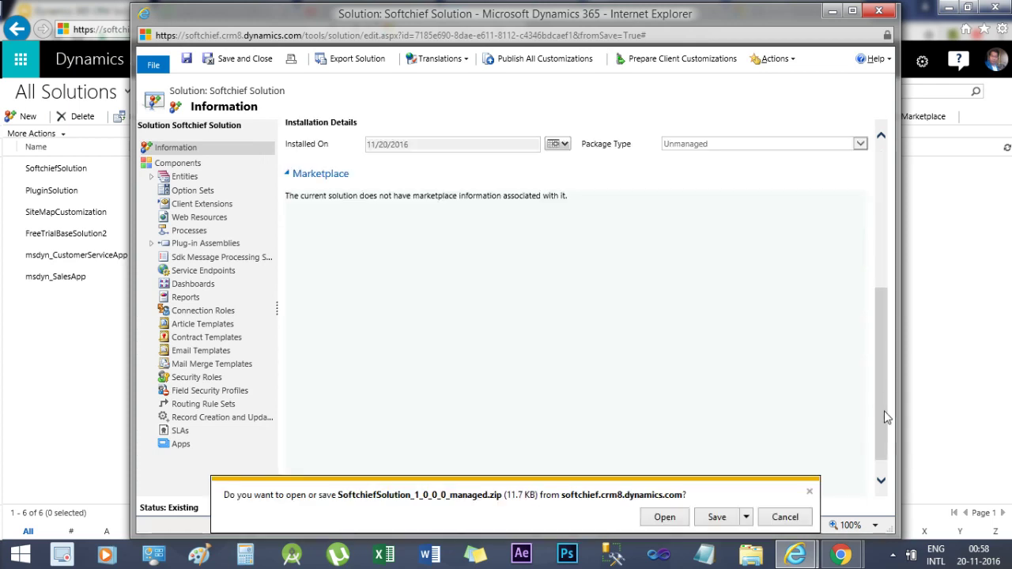
pyautogui.click(745, 517)
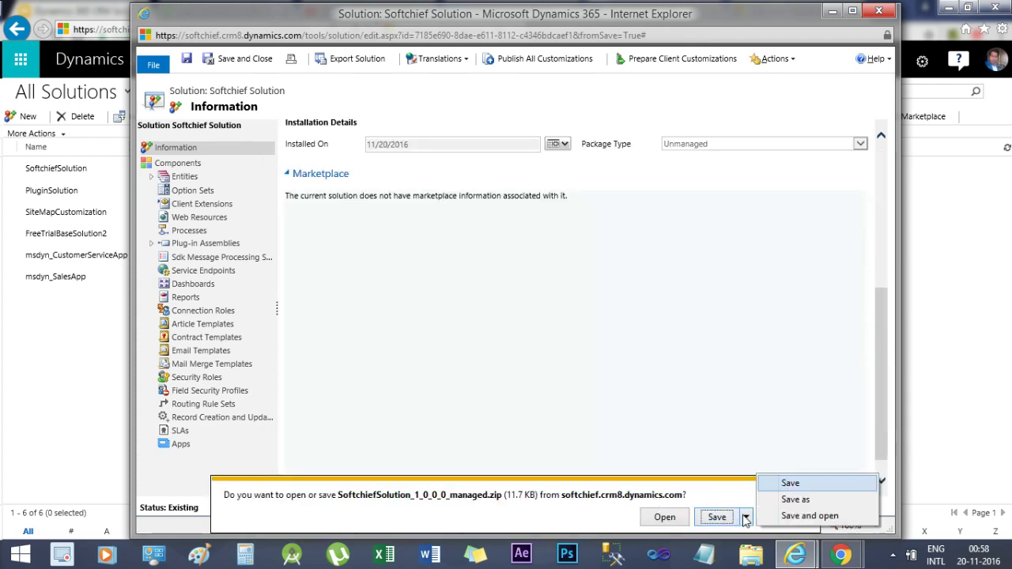
pyautogui.click(784, 499)
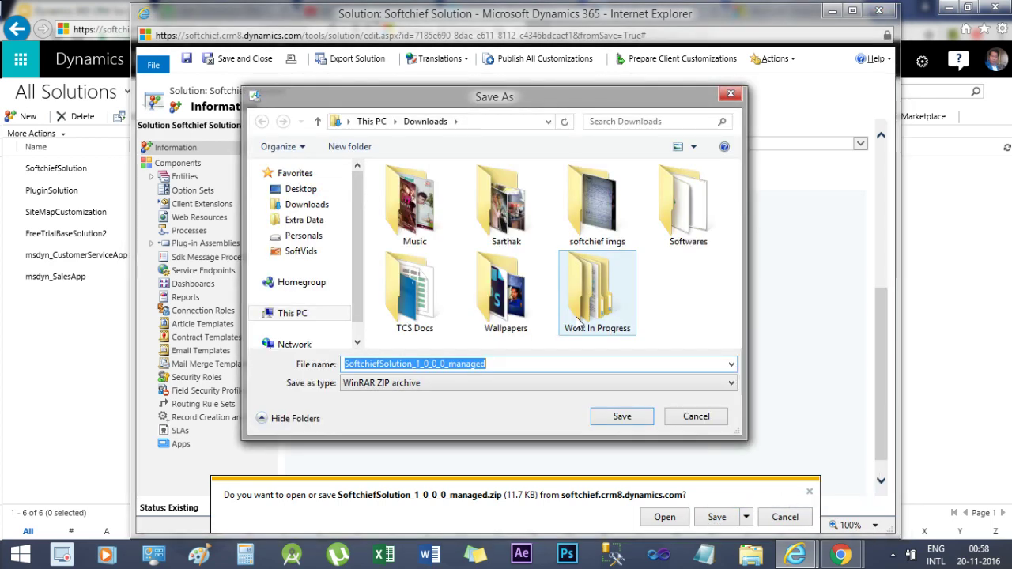
pyautogui.click(299, 251)
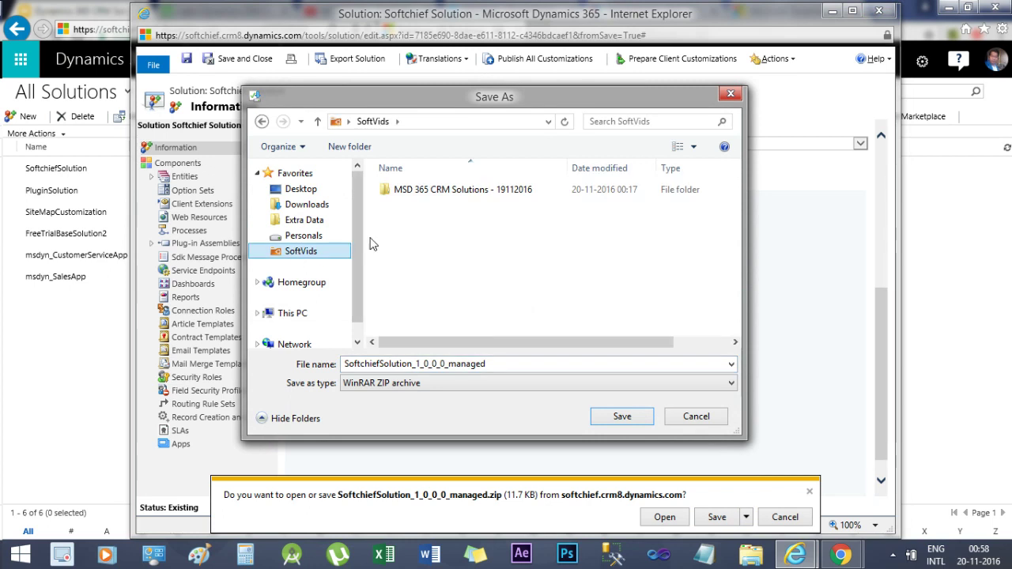
pyautogui.doubleClick(410, 196)
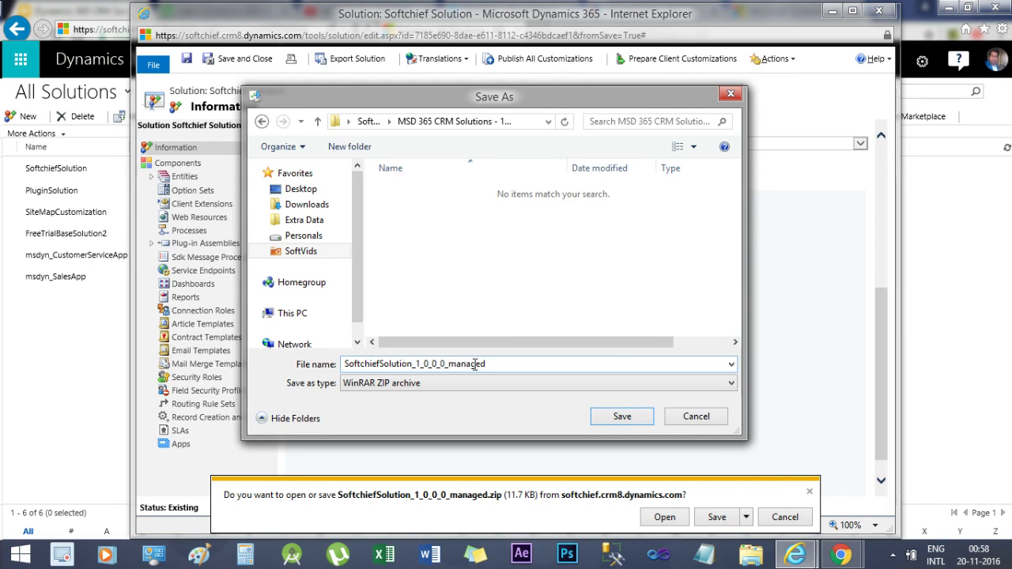
pyautogui.click(623, 415)
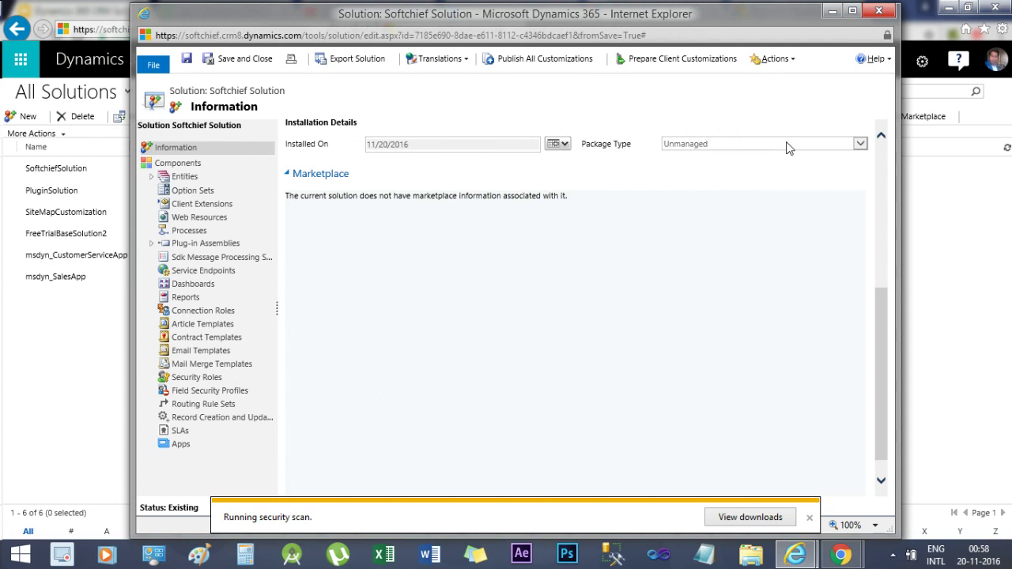
# Step: Close the solution window and select SoftchiefSolution in the list of all solutions
pyautogui.click(780, 60)
pyautogui.click(556, 105)
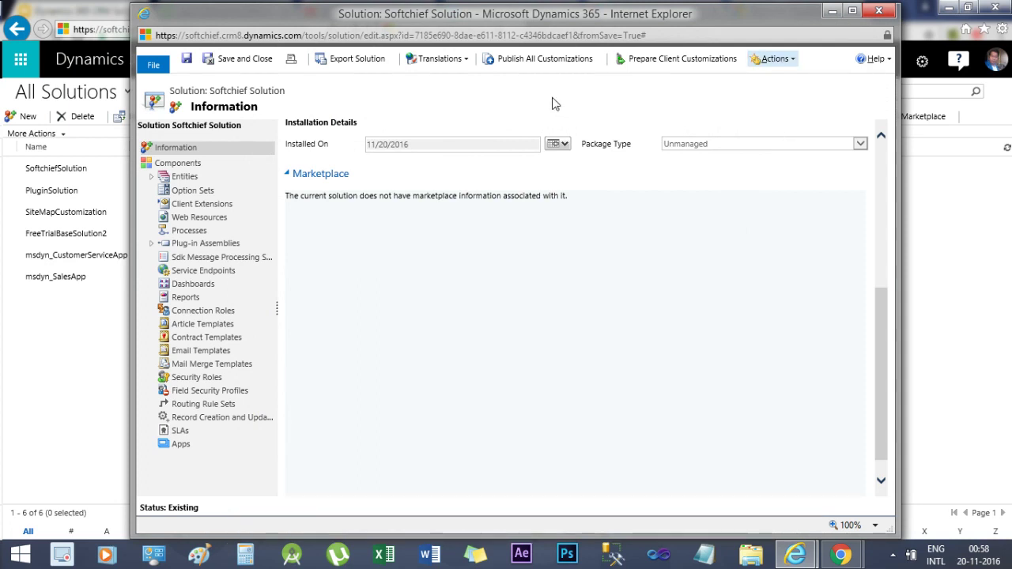
pyautogui.click(872, 17)
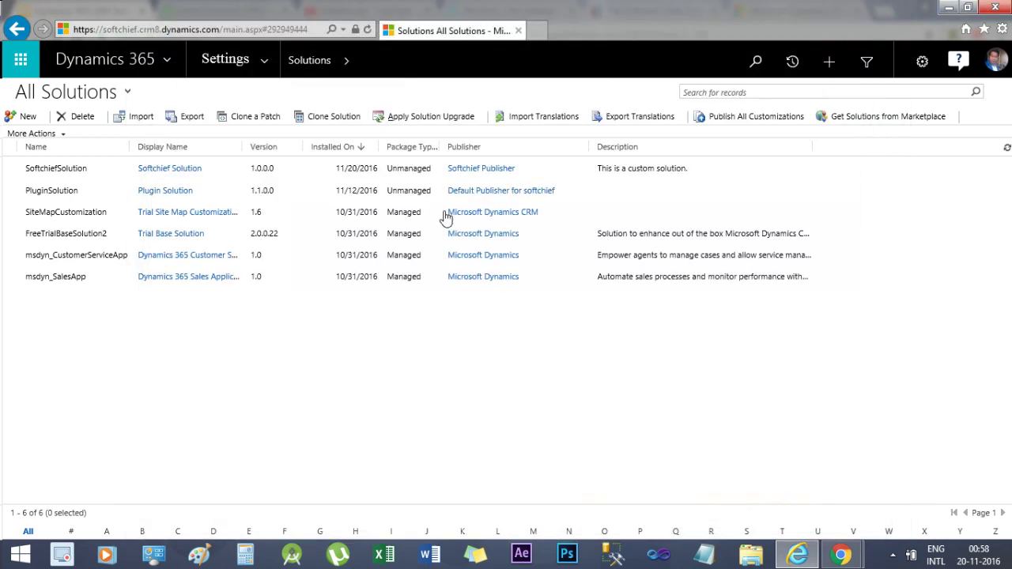
pyautogui.click(290, 172)
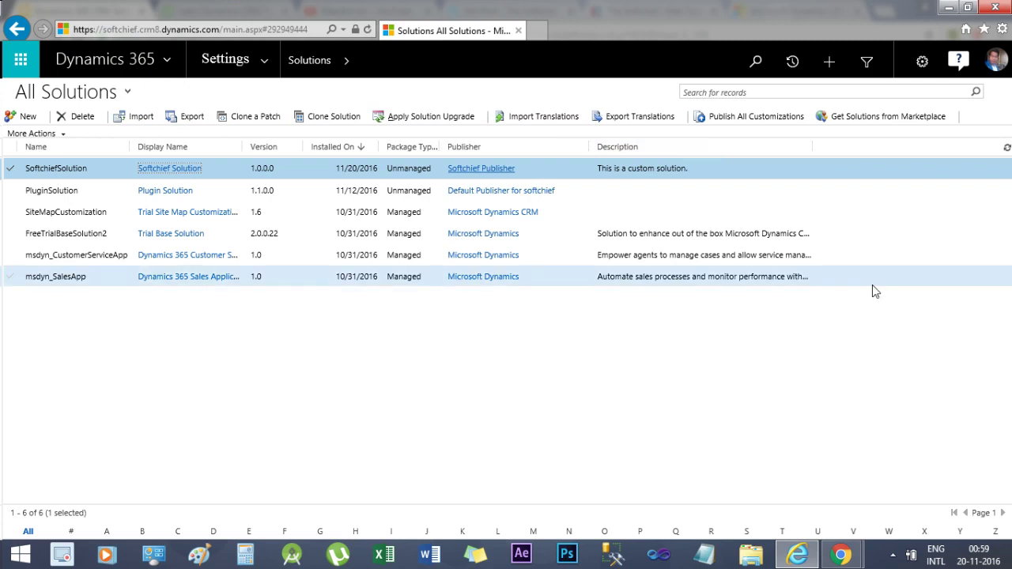
# Step: Switch to the Google Slides presentation in Chrome and advance to the Support Multiple Language slide
pyautogui.click(840, 556)
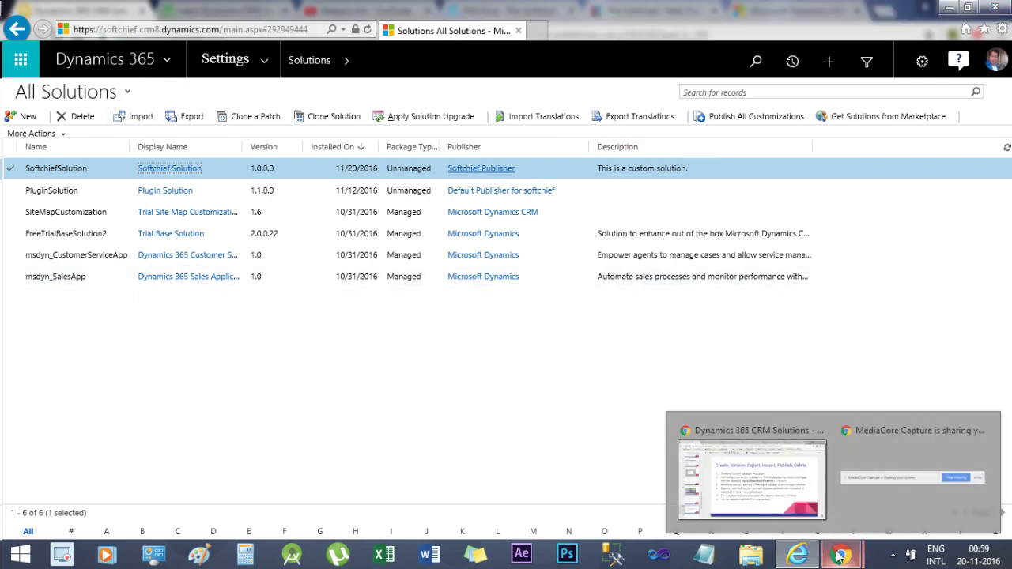
pyautogui.click(780, 464)
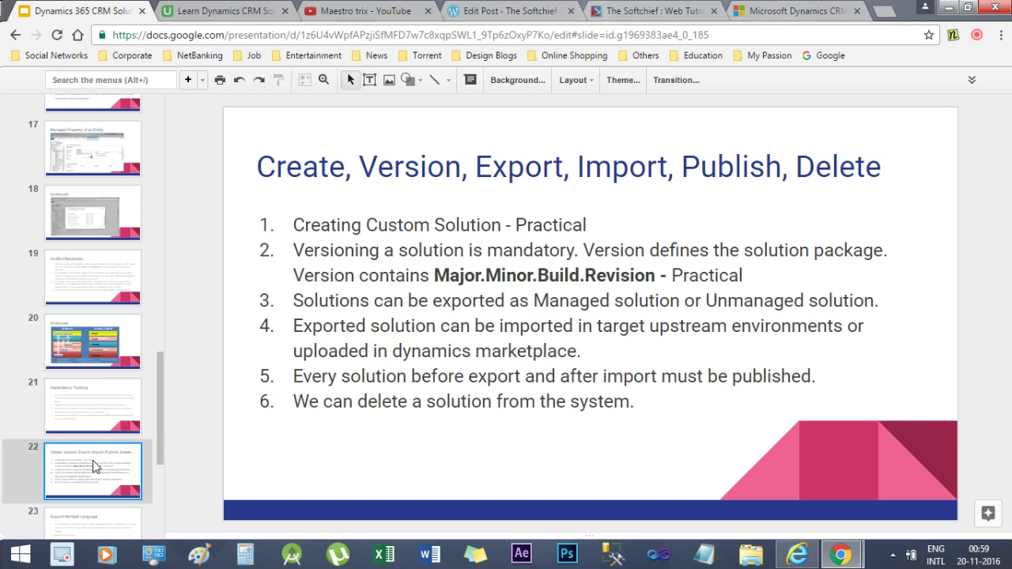
pyautogui.press('Down')
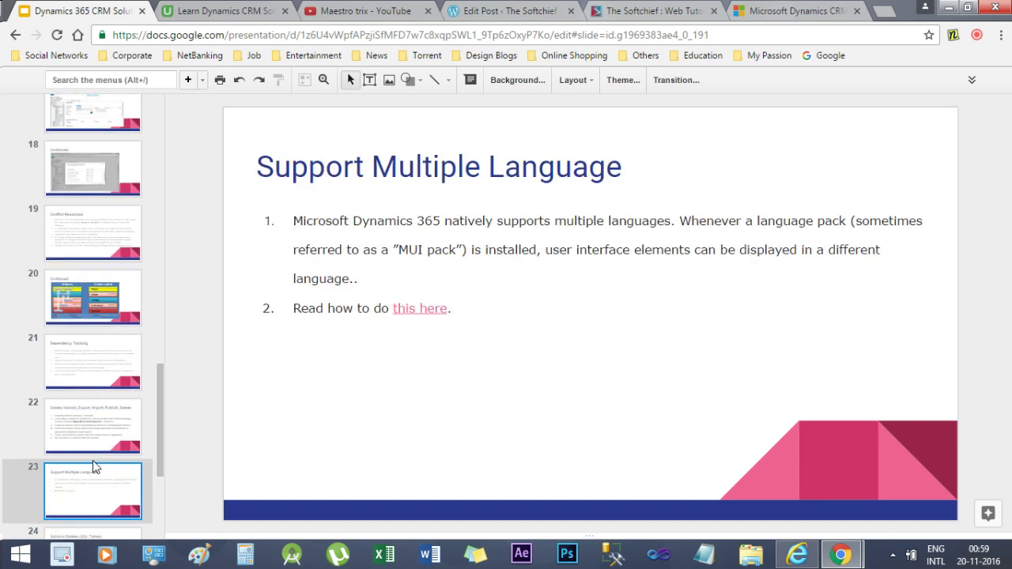